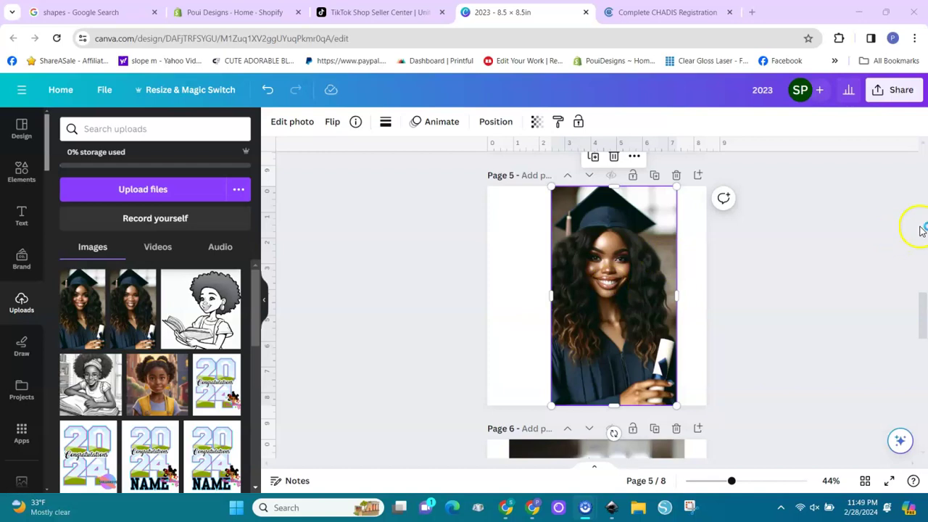
Scroll from page 5 through page 6 down to page 7's scroll-shaped portrait frame.
left_click_drag(926, 316, 925, 350)
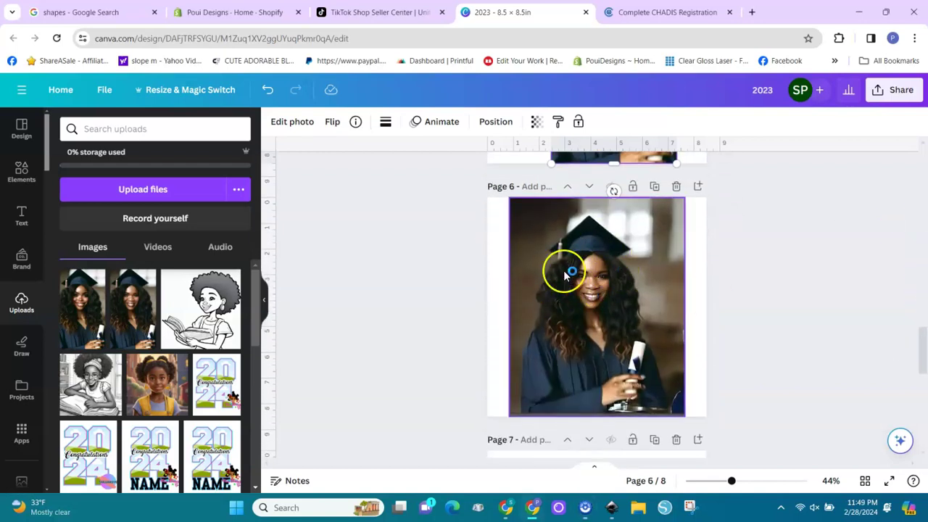
left_click_drag(921, 358, 920, 322)
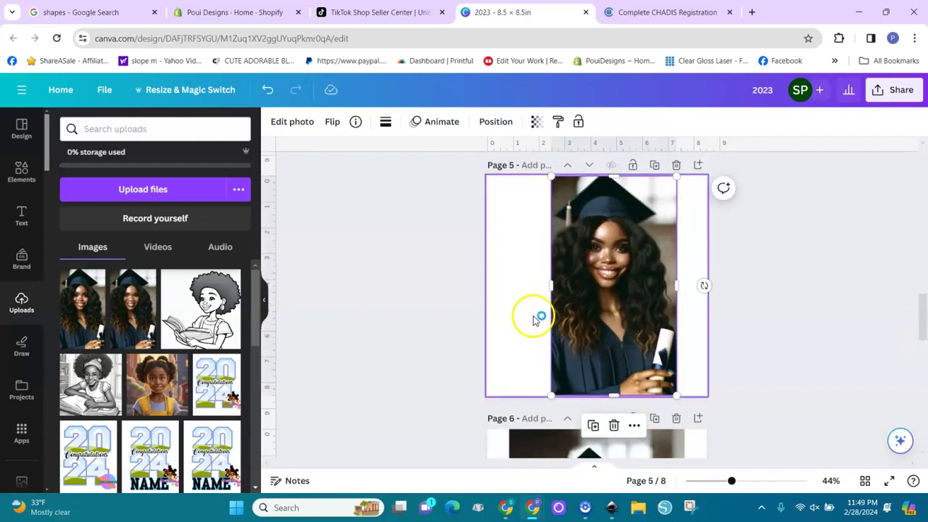
left_click_drag(921, 334, 921, 374)
left_click(644, 347)
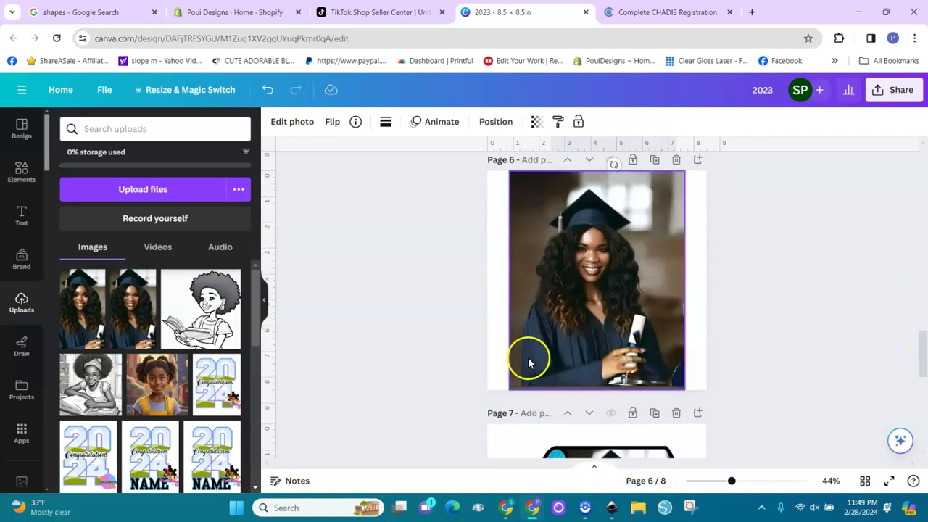
left_click(856, 347)
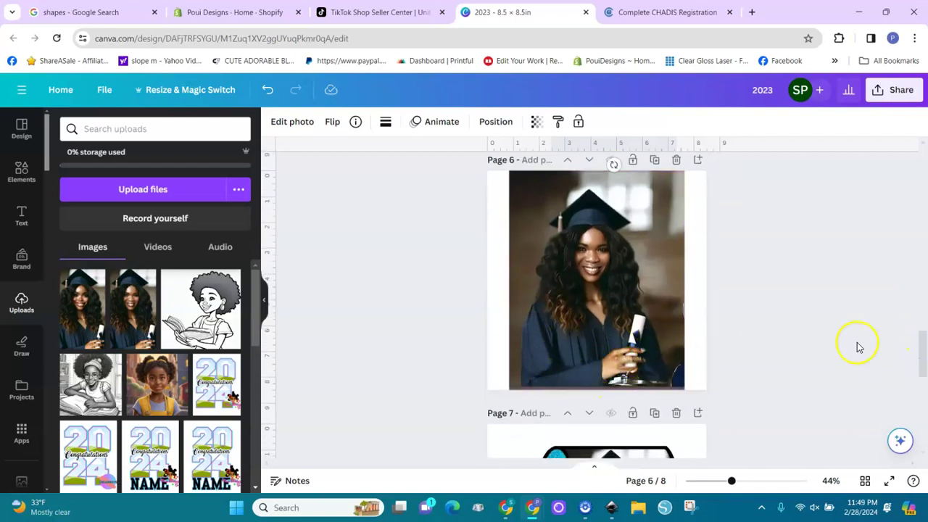
mouse_move(923, 352)
left_mouse_down()
mouse_move(923, 378)
mouse_move(923, 338)
left_mouse_up()
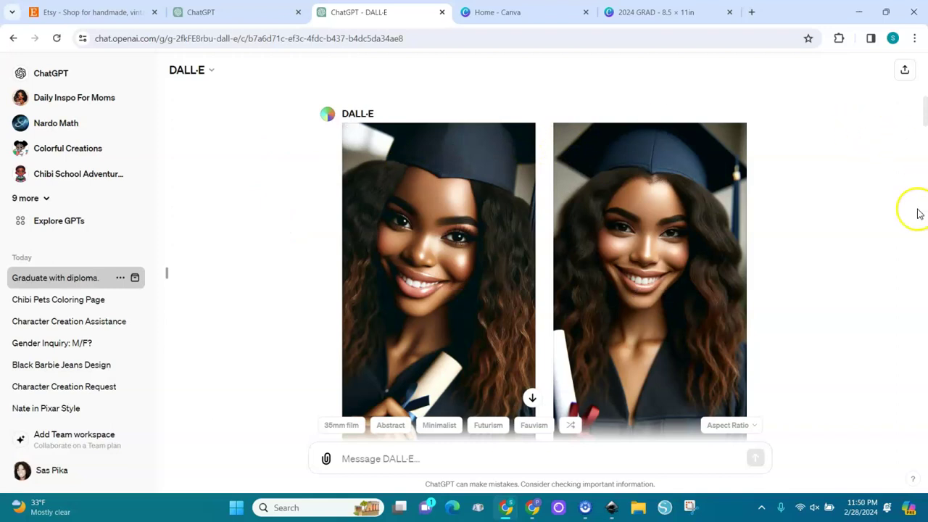
Scroll the DALL·E chat past the navy-gown images to the red-outfit portraits.
left_click_drag(924, 118, 923, 160)
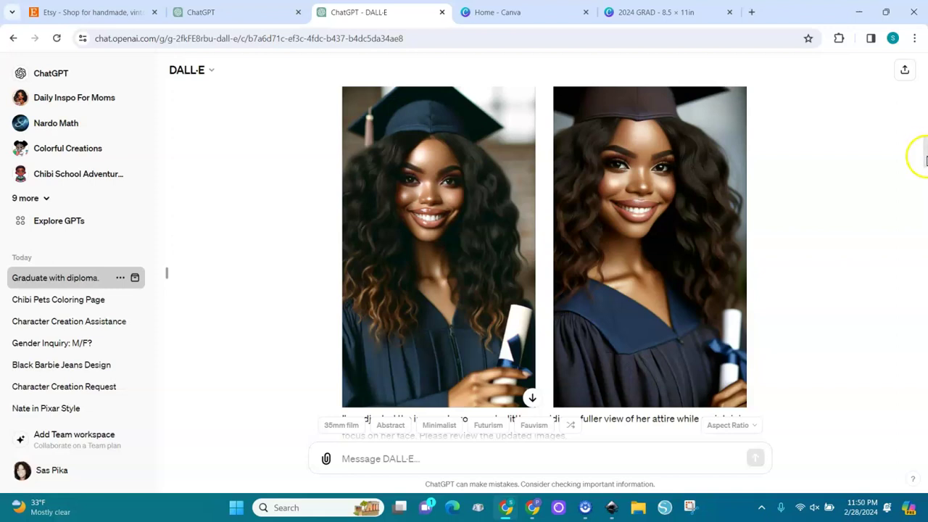
left_click_drag(925, 155, 924, 183)
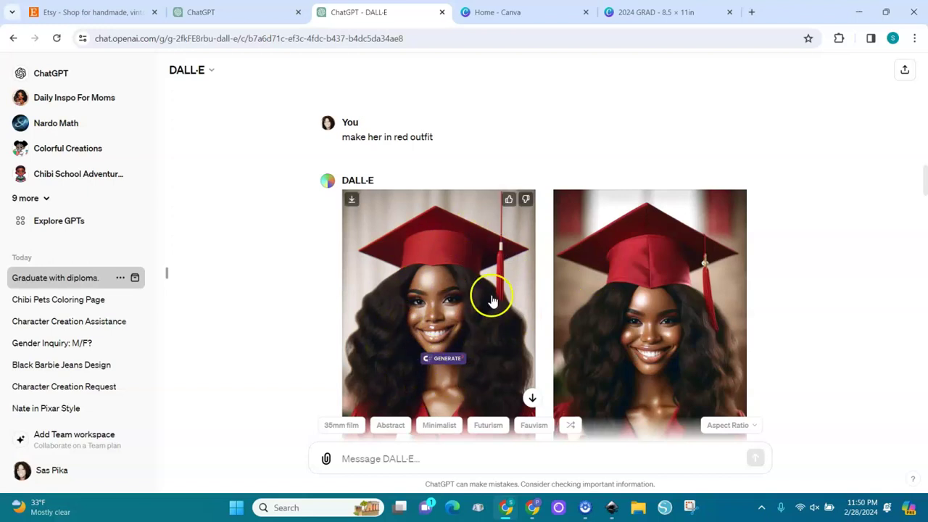
Search Google for 'artguru ai' and open the Artguru AI Art Generator site.
left_click(498, 12)
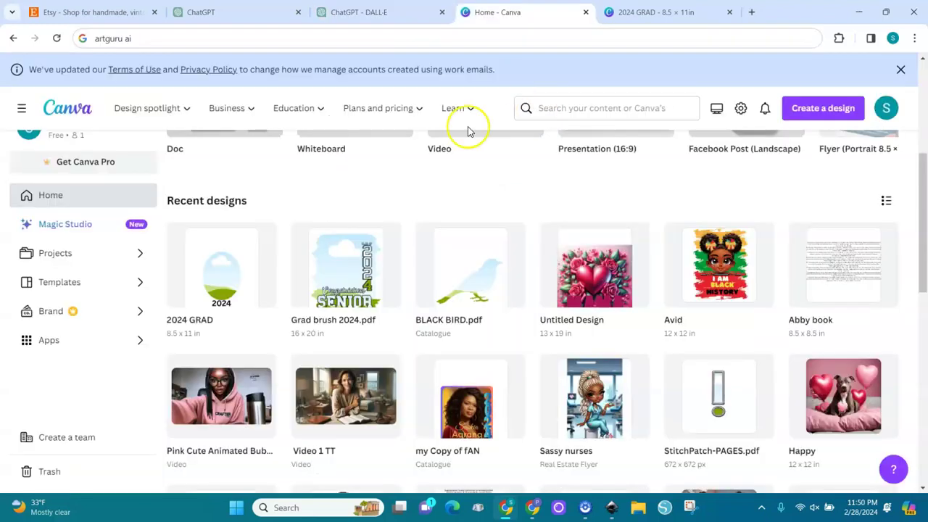
left_click(262, 40)
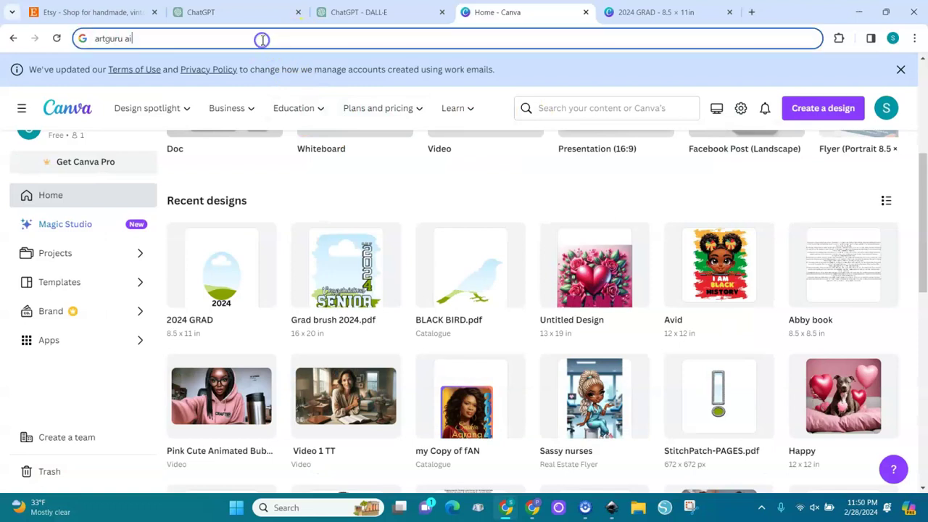
key("Return")
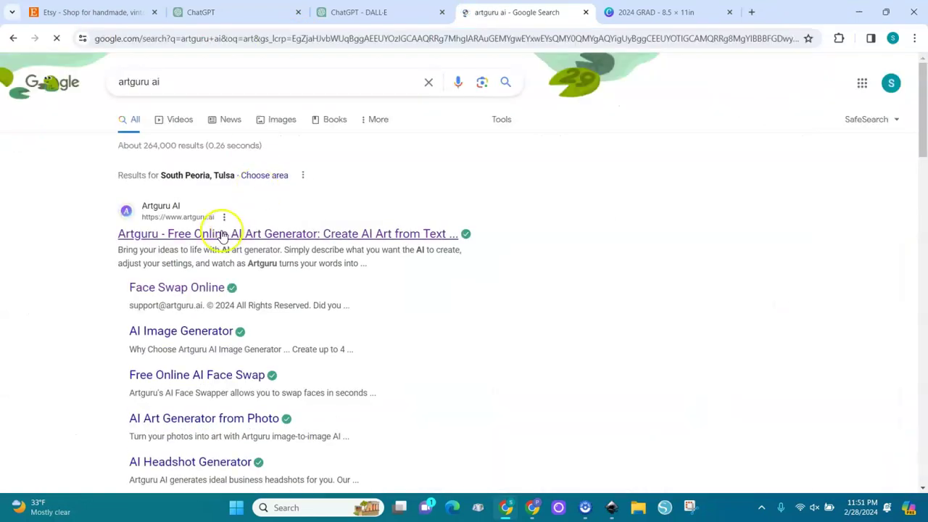
left_click(222, 234)
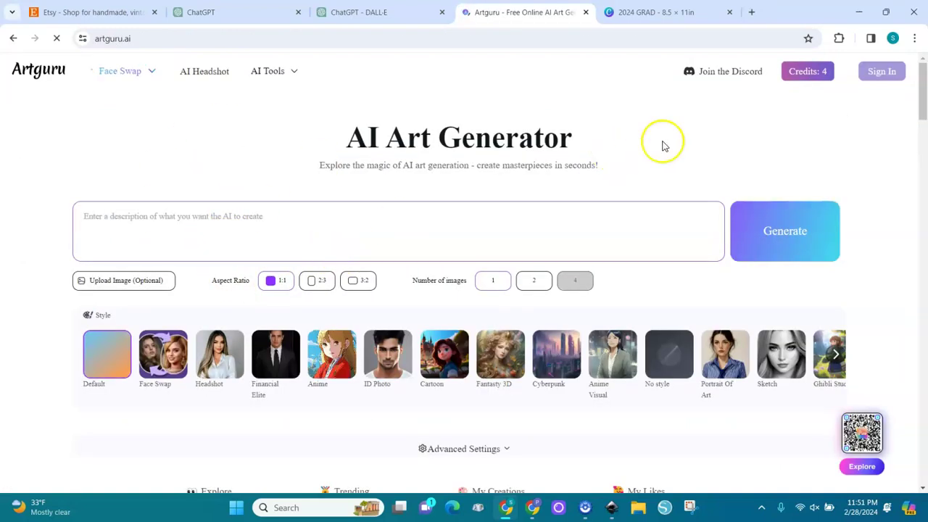
left_click(814, 90)
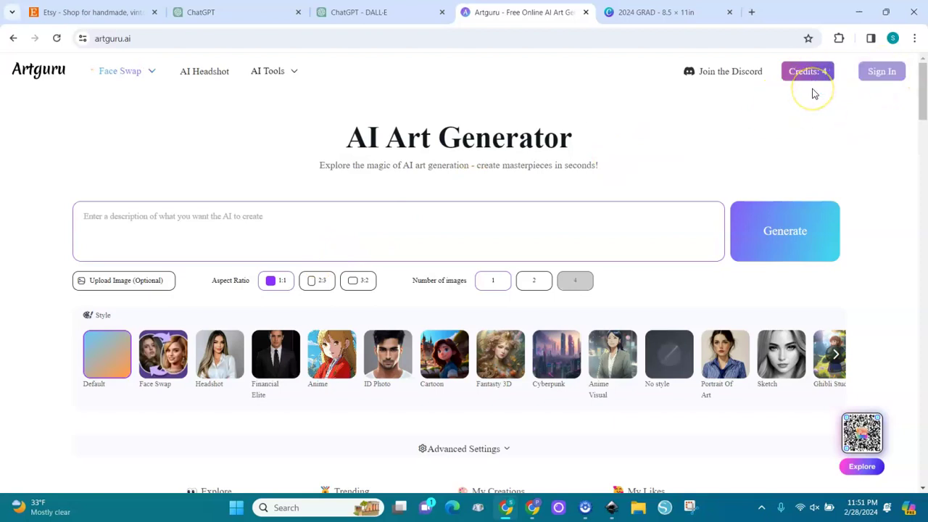
mouse_move(131, 85)
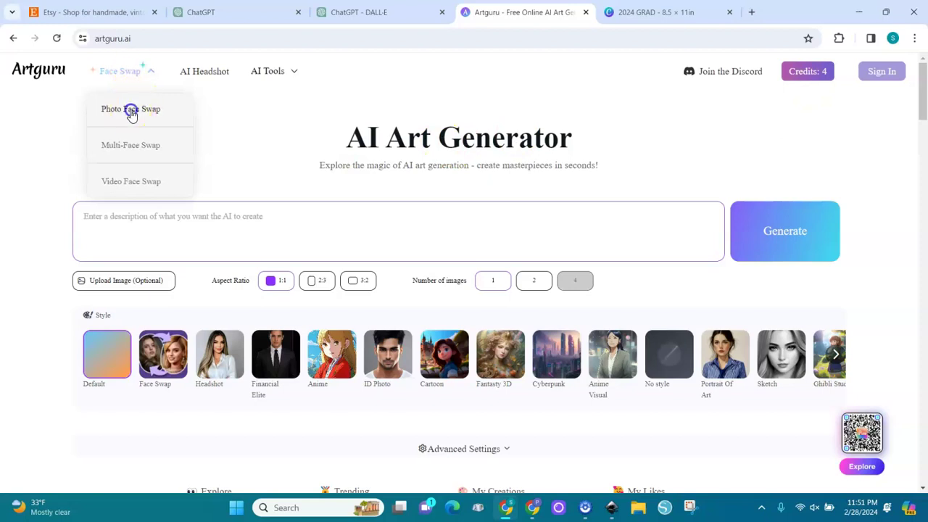
In Photo Face Swap, load the green-cap DALL·E graduate portrait as the original, then choose Add face.
left_click(131, 113)
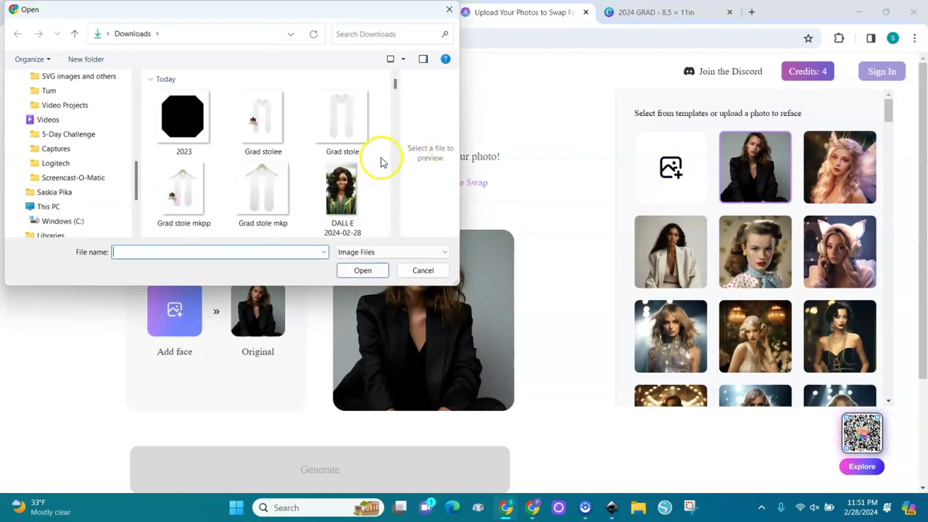
scroll(396, 194, "down", 2)
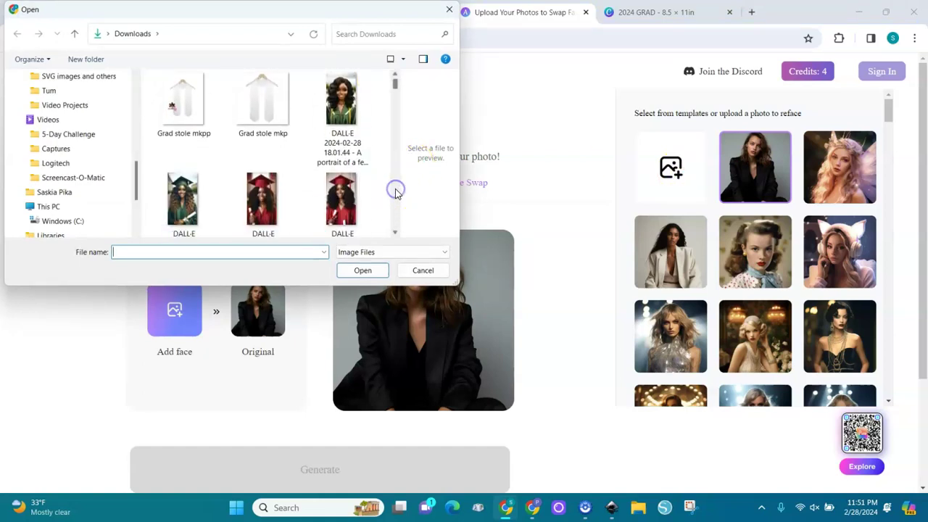
double_click(182, 205)
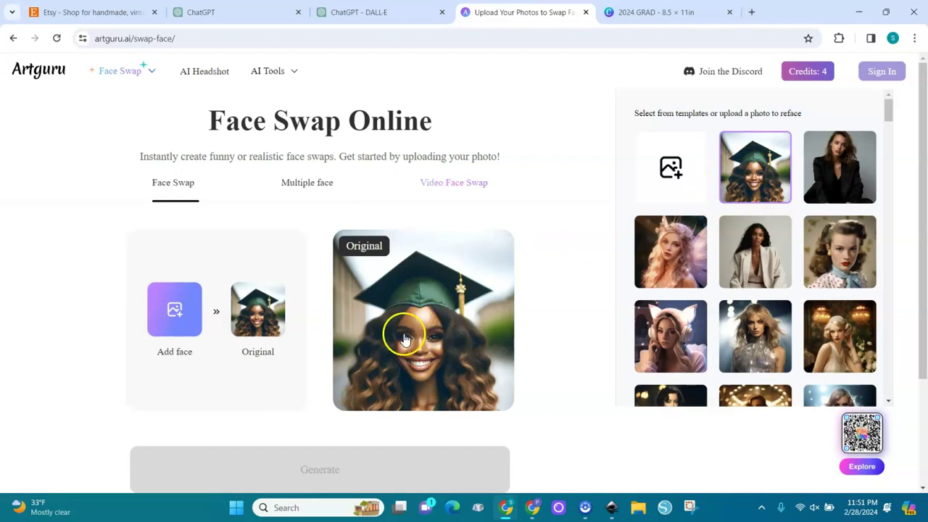
left_click(174, 318)
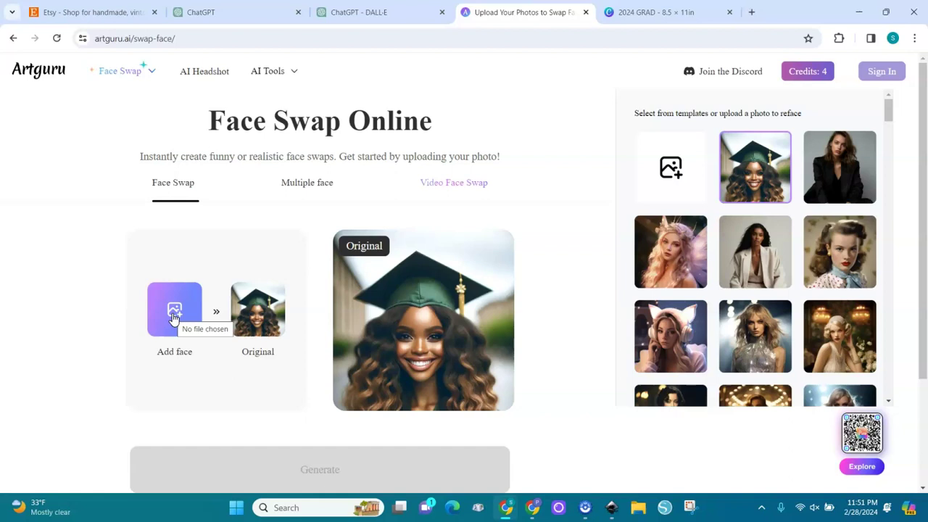
Upload the source face photo, found by searching the Downloads folder.
left_click(180, 310)
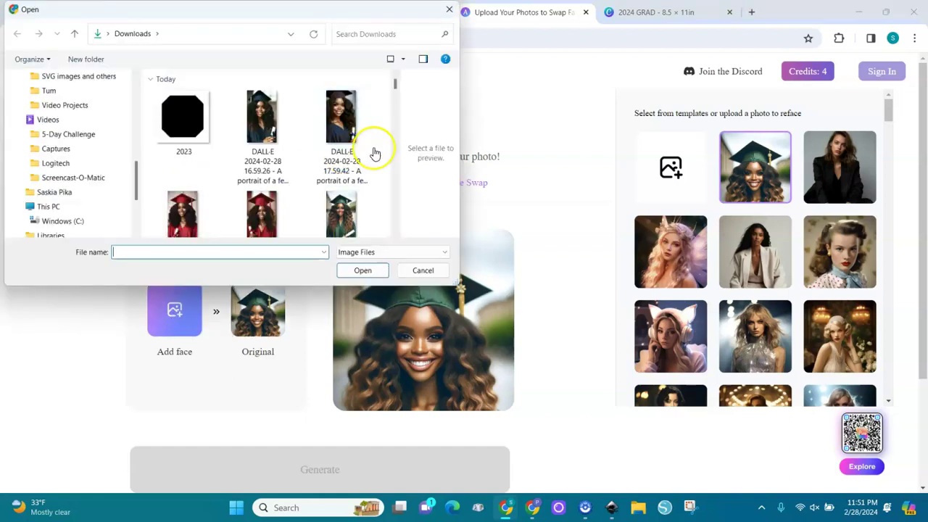
left_click(371, 35)
type("saskia")
scroll(394, 124, "down", 3)
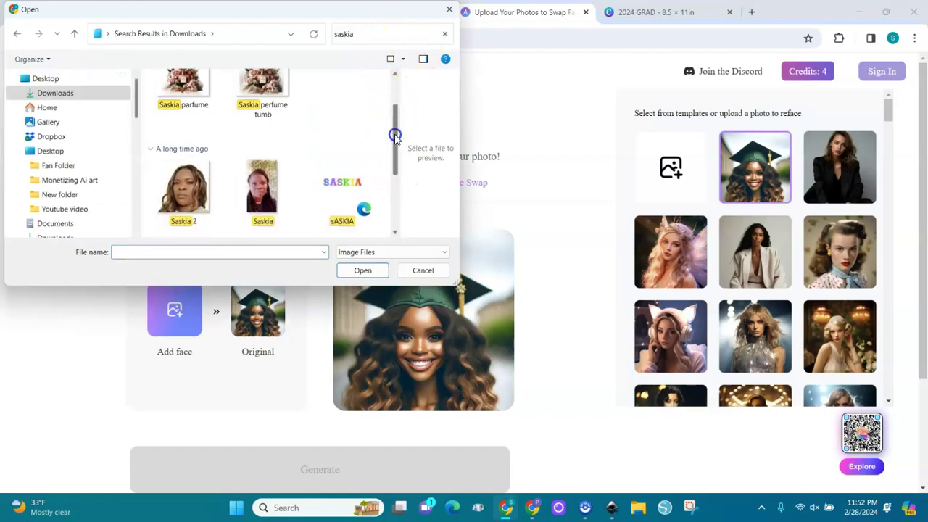
double_click(190, 140)
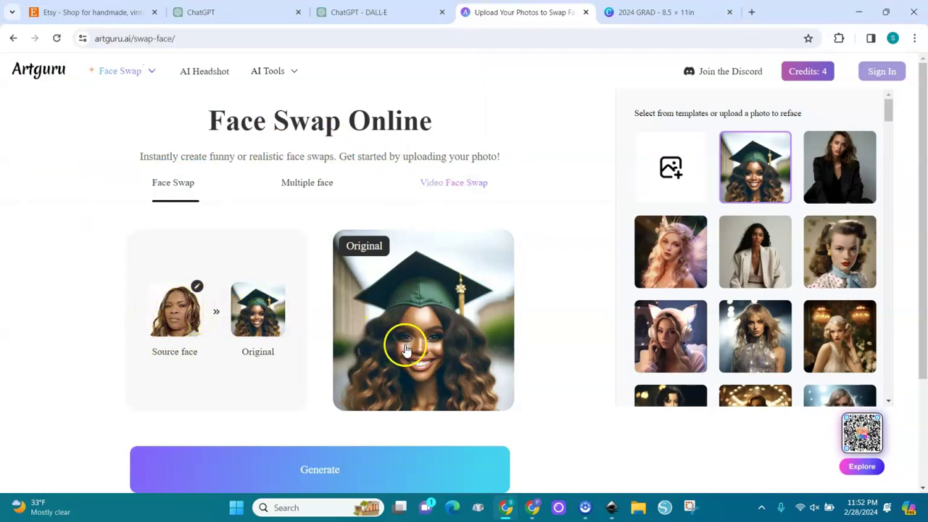
Generate the face swap, dismiss the Pica AI popup, and download the PNG result.
left_click(323, 472)
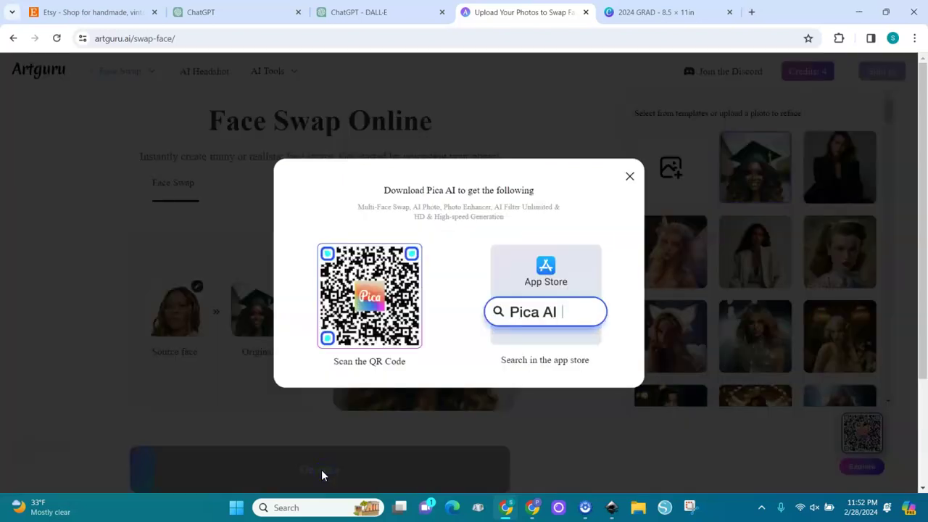
left_click(629, 177)
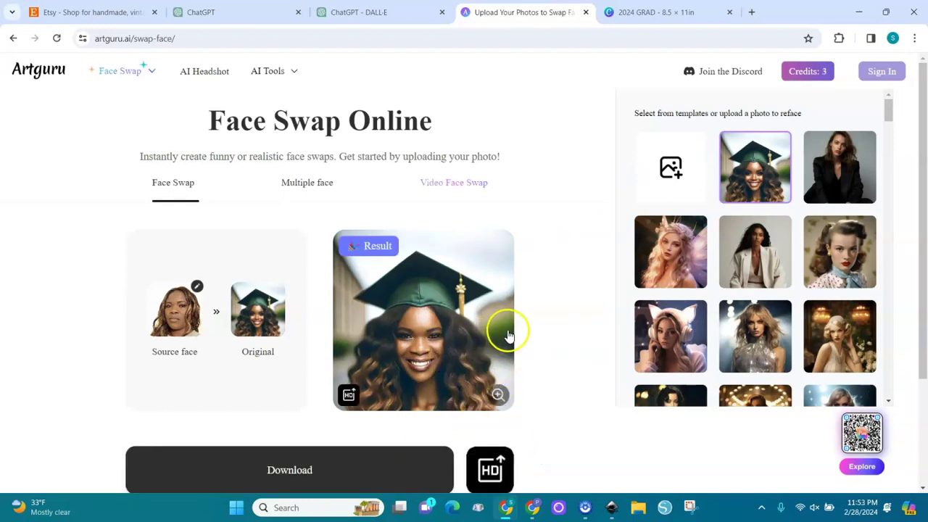
left_click(348, 470)
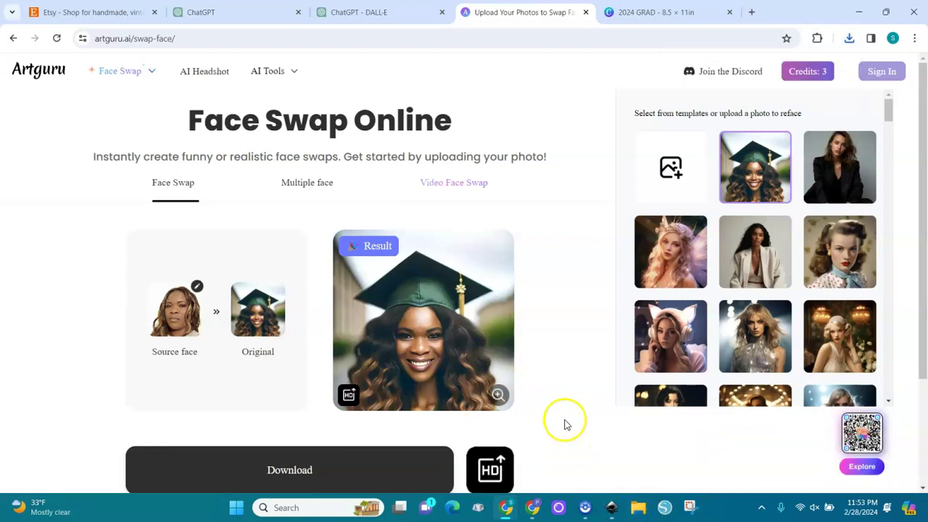
Upload the downloaded face-swapped portrait to Canva and add it to page 9.
mouse_move(536, 512)
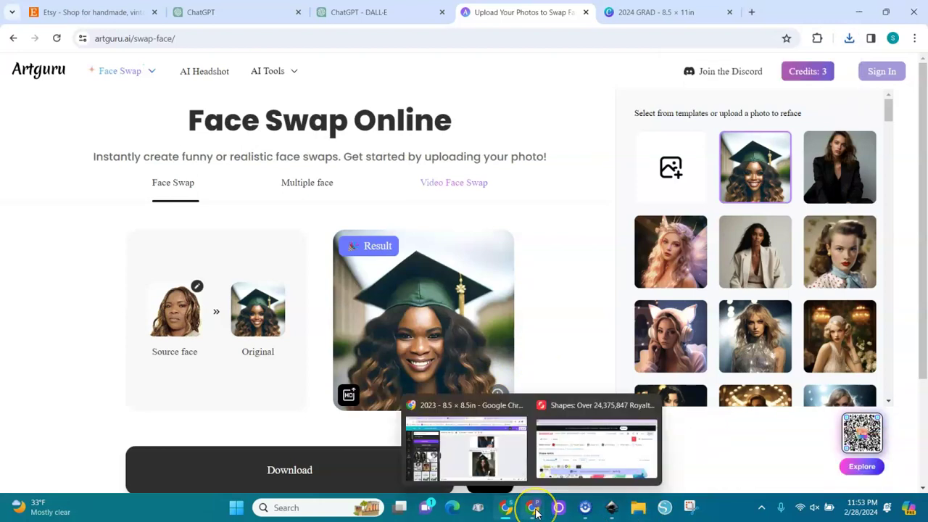
left_click(500, 446)
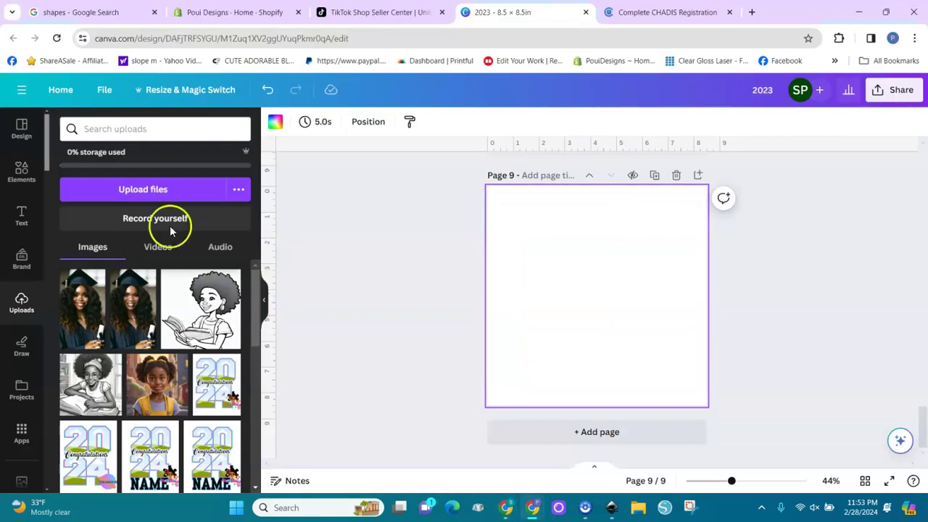
left_click(134, 191)
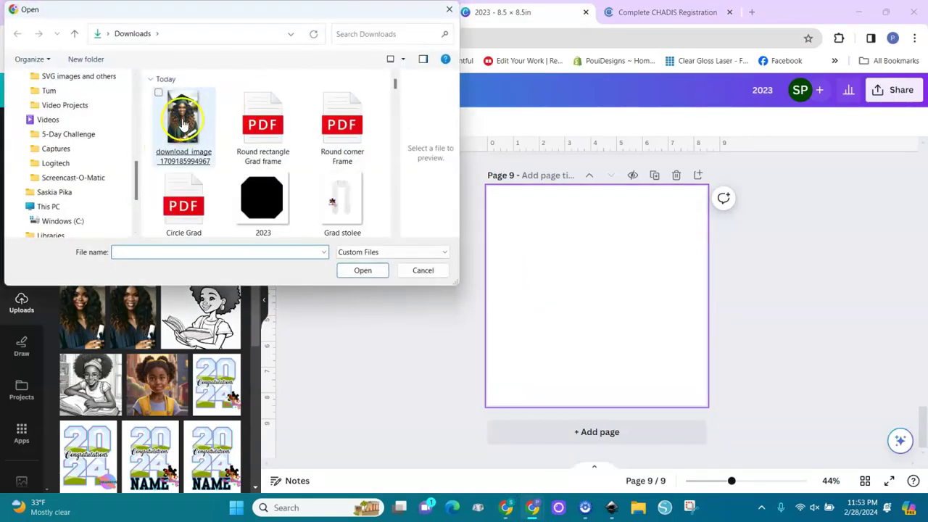
double_click(183, 125)
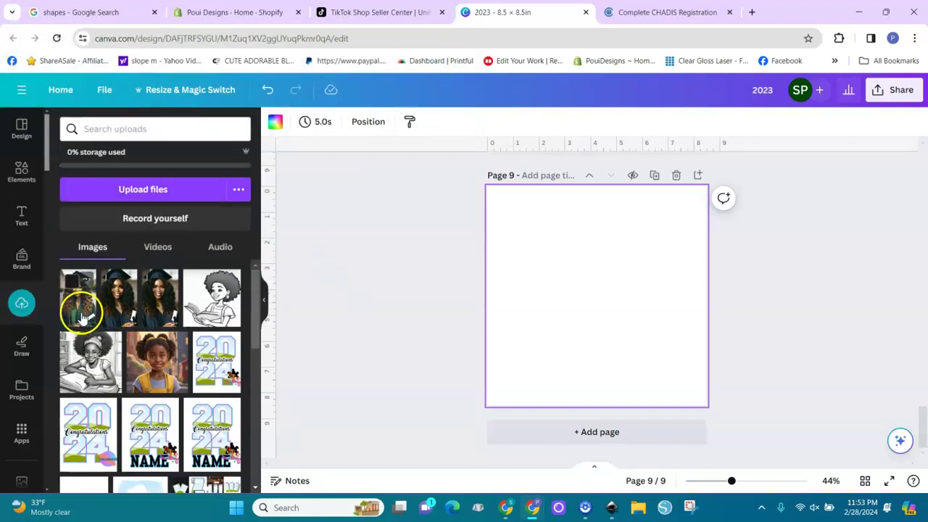
left_click(81, 313)
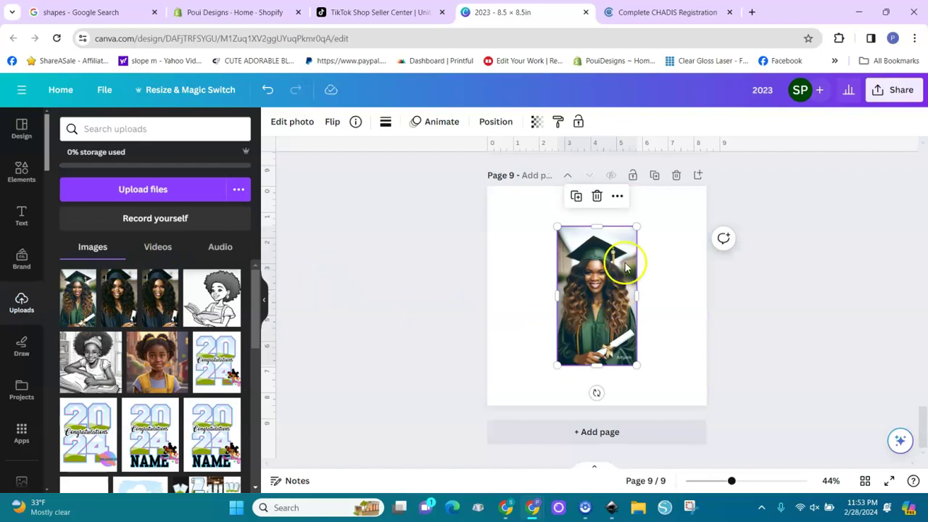
Zoom in and drag the photo's corners until it fills the page height, then open Edit photo.
mouse_move(731, 481)
left_mouse_down()
mouse_move(794, 481)
mouse_move(736, 481)
left_mouse_up()
left_click_drag(553, 396, 533, 443)
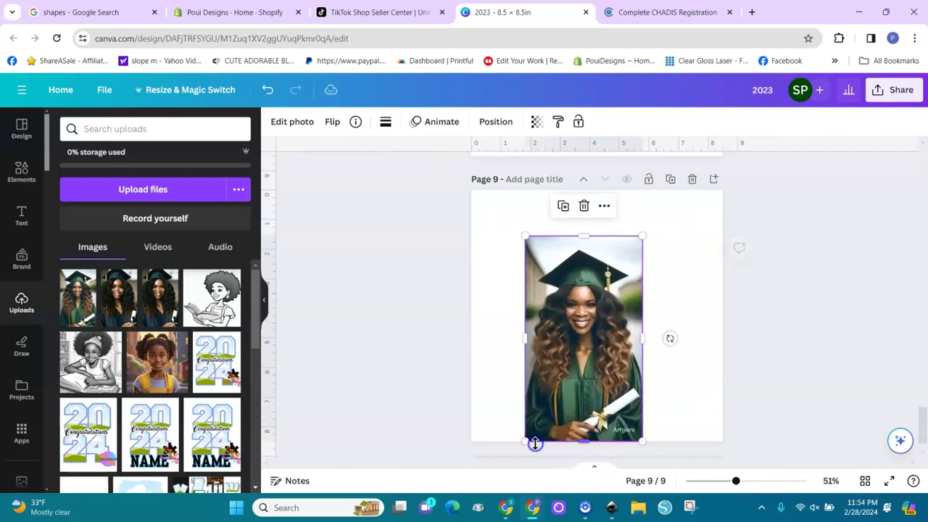
left_click_drag(643, 236, 672, 197)
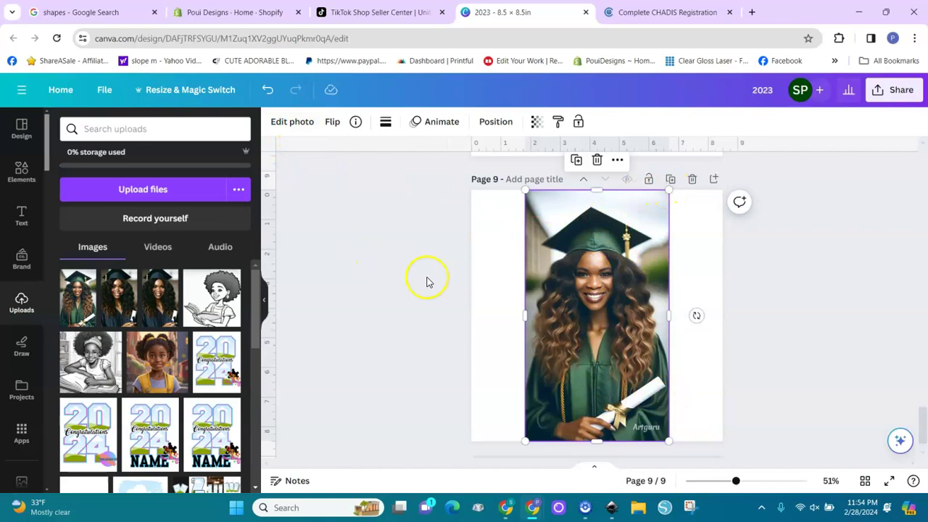
left_click(294, 123)
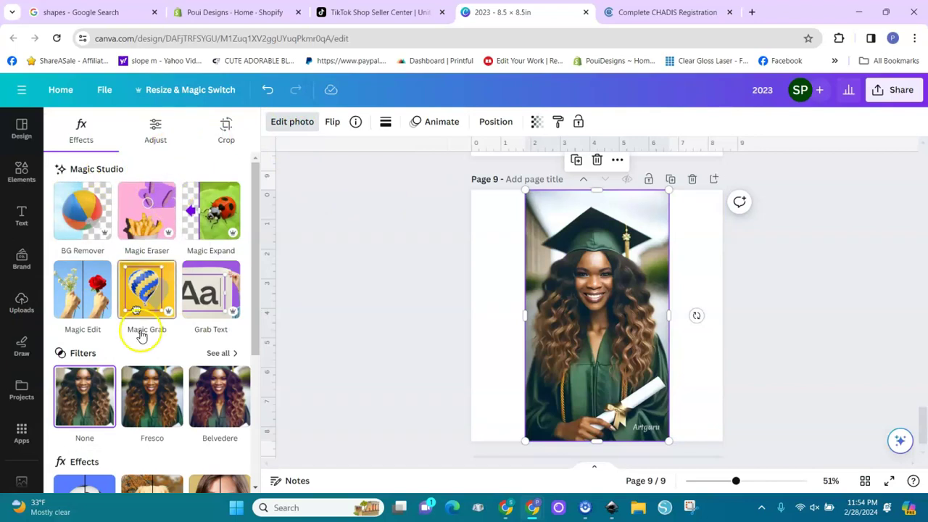
Generate a Magic Expand of the photo at a 5:4 size.
left_click(217, 227)
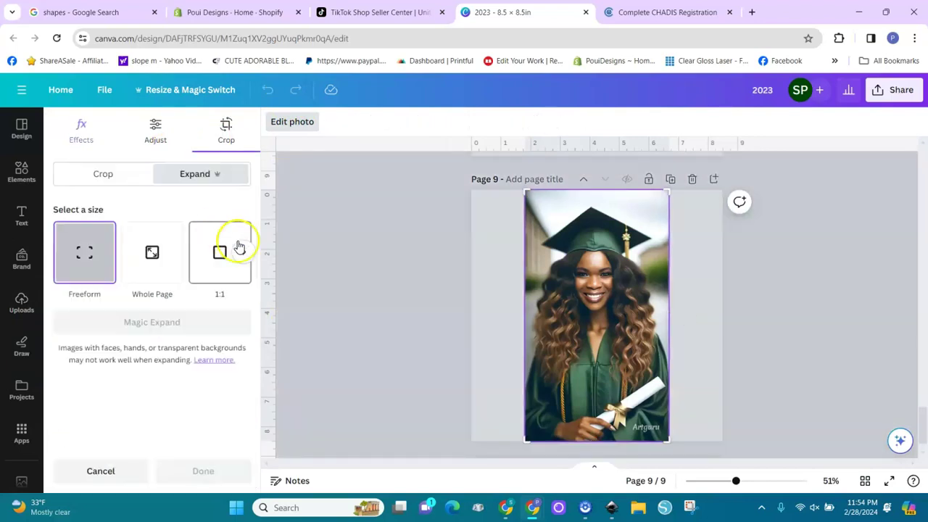
left_click(244, 252)
left_click(212, 263)
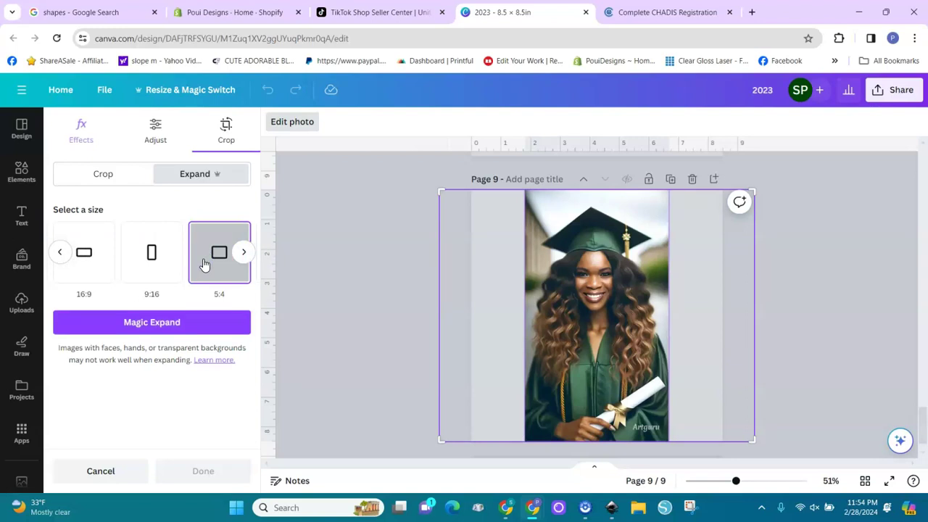
left_click(178, 326)
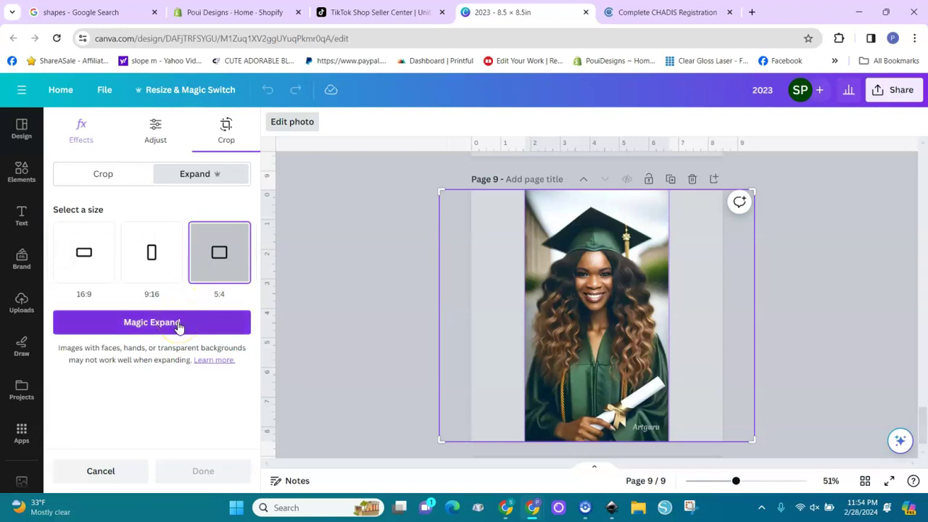
left_click(179, 326)
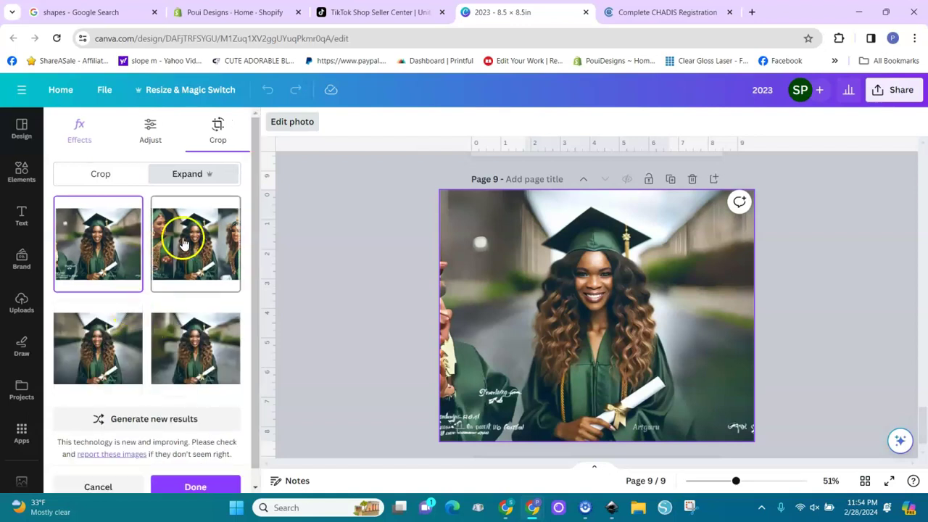
Compare the expansion results and apply the third one with the blurred street background.
left_click(182, 236)
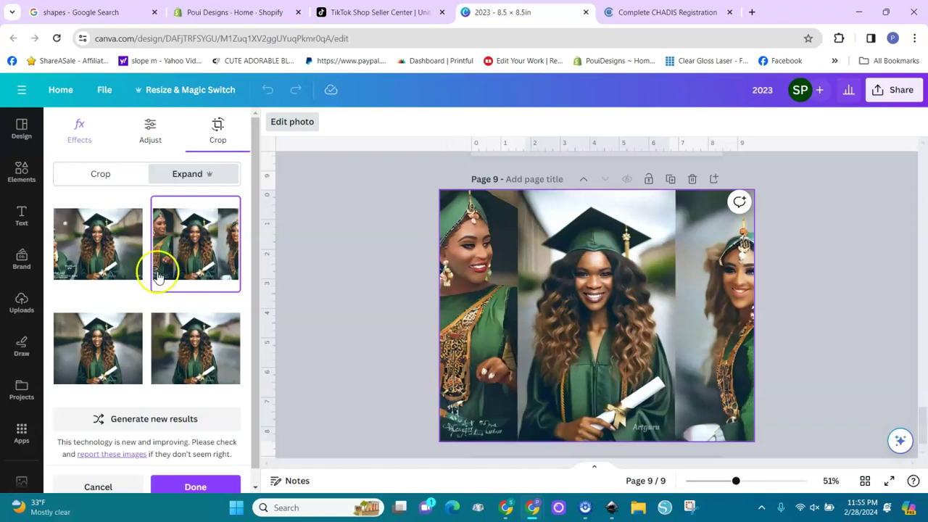
left_click(178, 343)
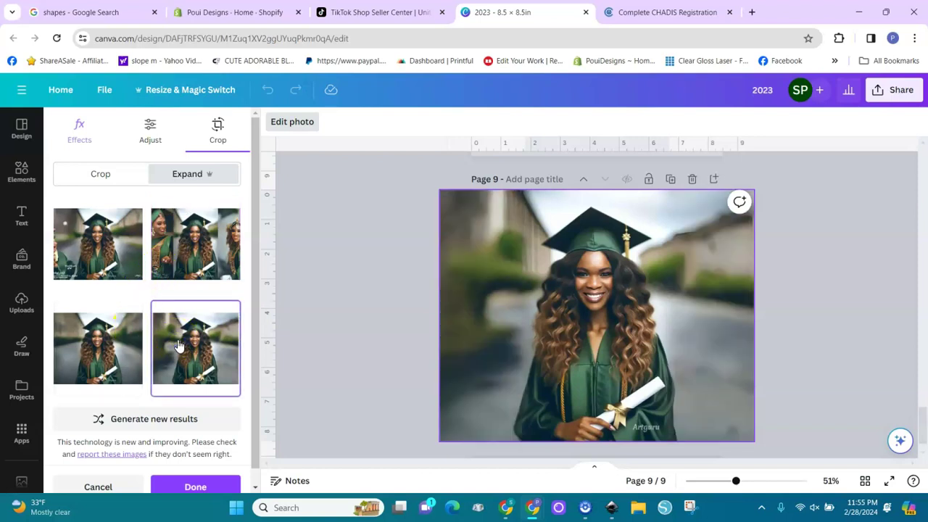
left_click(108, 363)
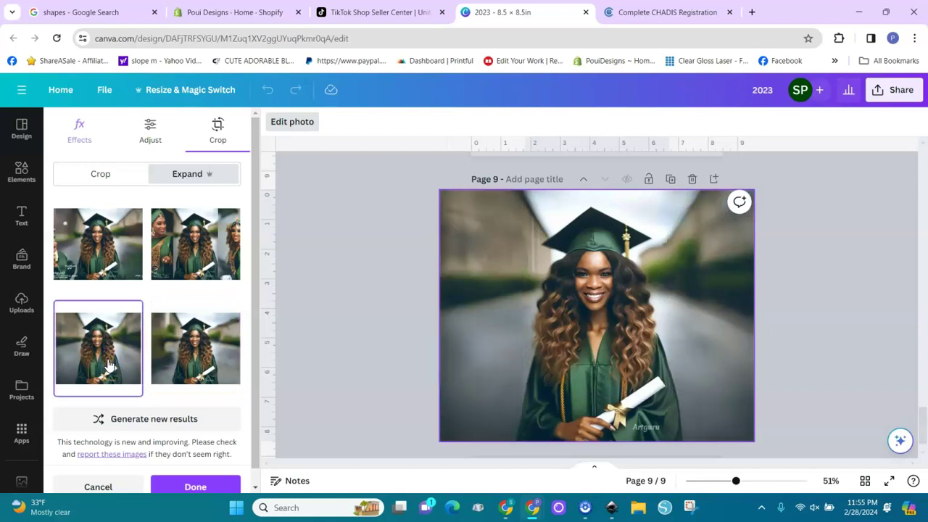
left_click(189, 348)
left_click(100, 369)
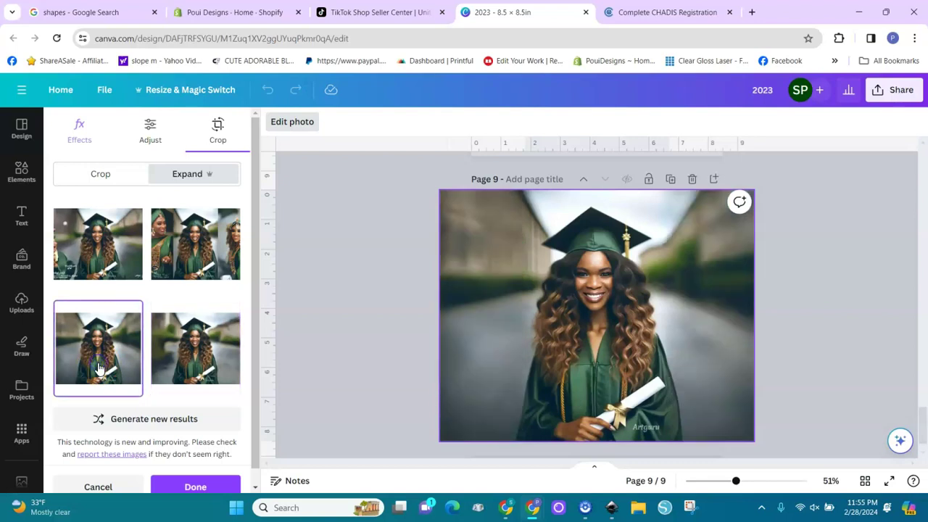
left_click(187, 484)
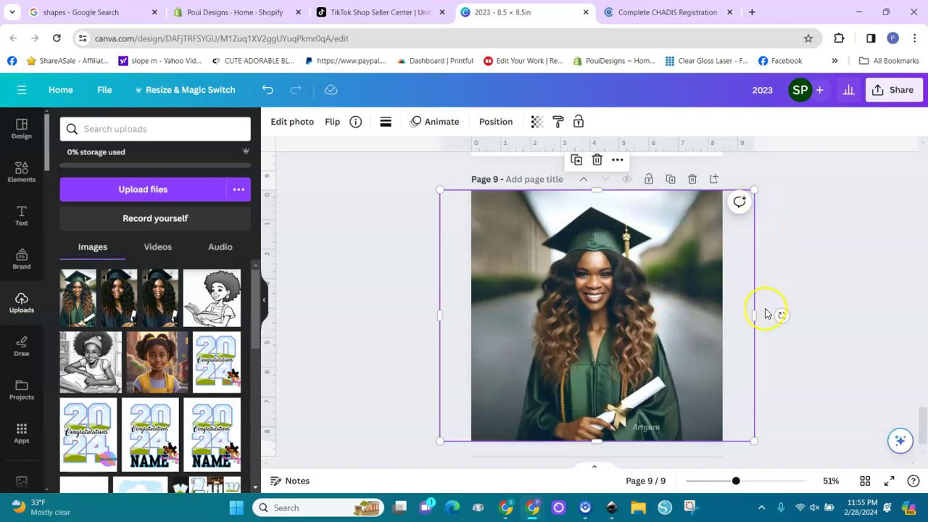
Trim the photo's right and left sides to the page edges, then reopen Edit photo and zoom in.
left_click_drag(754, 318, 724, 331)
left_click_drag(439, 318, 469, 321)
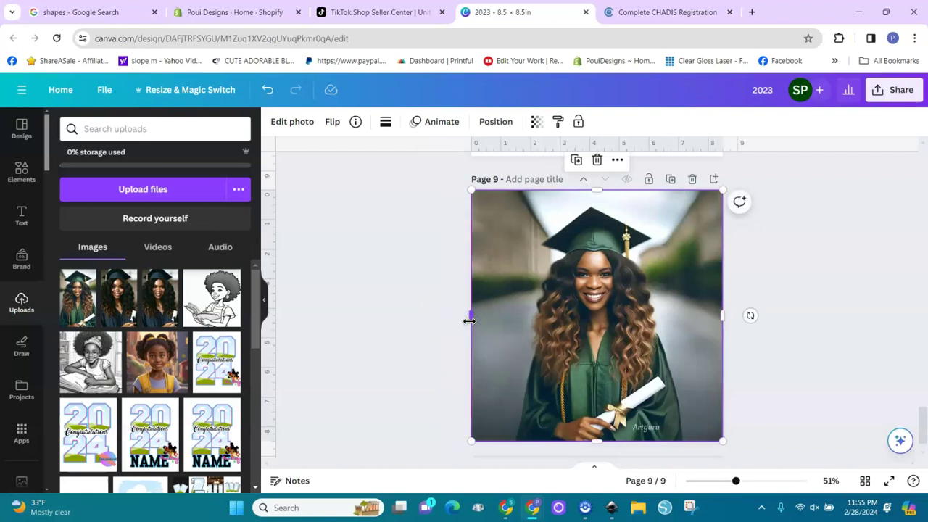
left_click(295, 124)
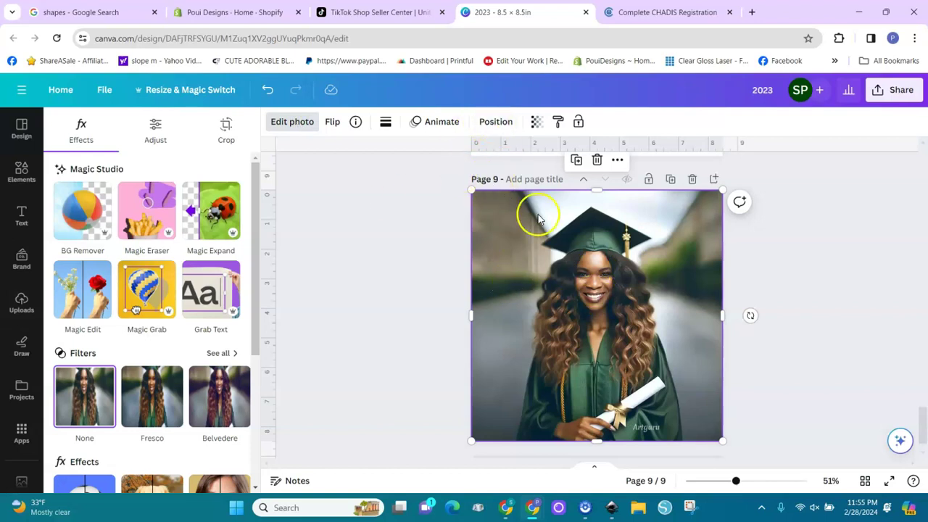
left_click_drag(732, 481, 779, 482)
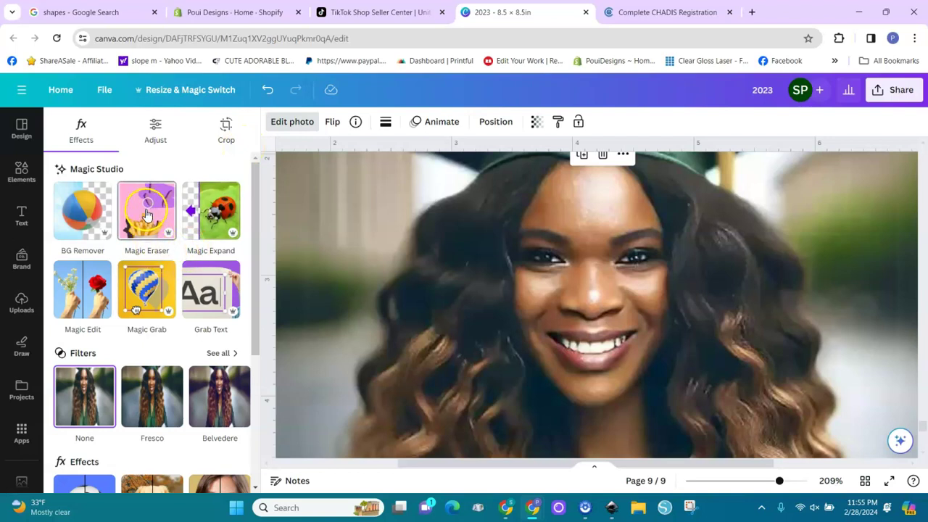
With a smaller Magic Eraser brush, remove blemishes on the forehead, both cheeks and beside the left eye.
left_click(147, 213)
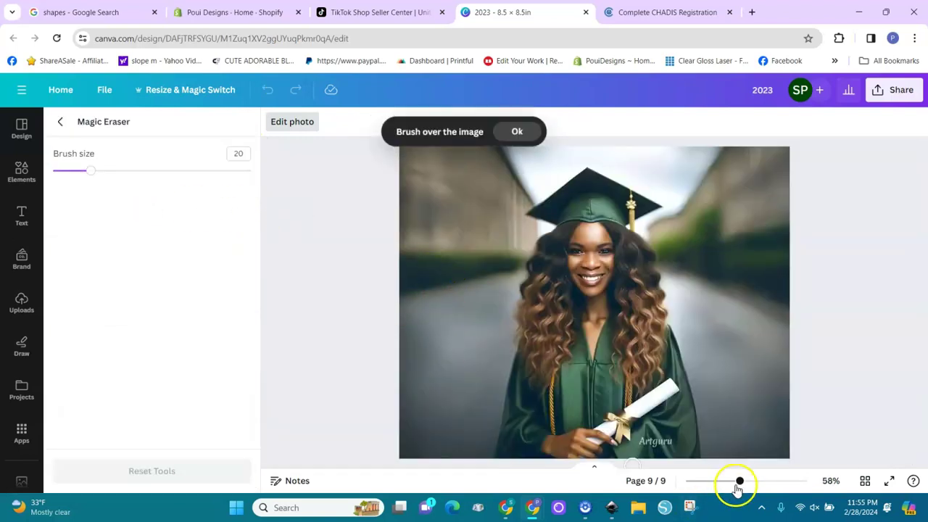
left_click_drag(740, 487, 772, 491)
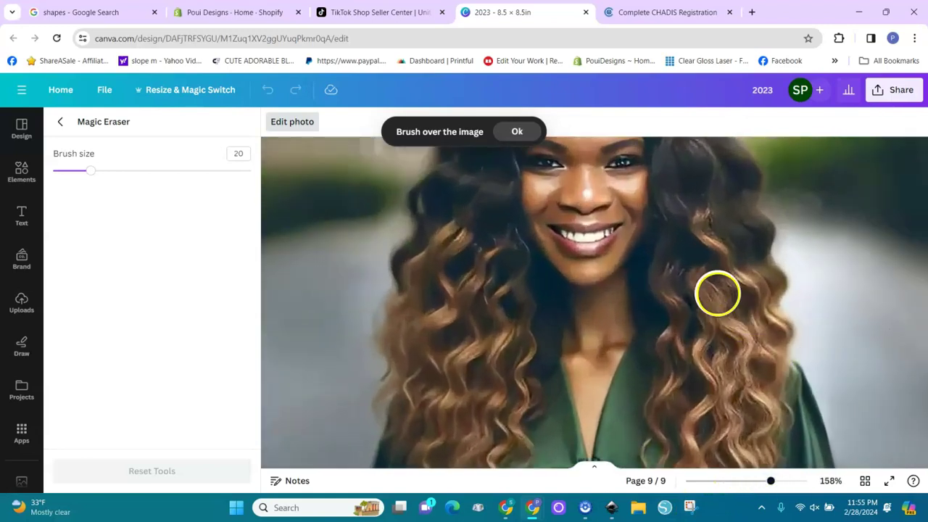
left_click_drag(771, 481, 759, 484)
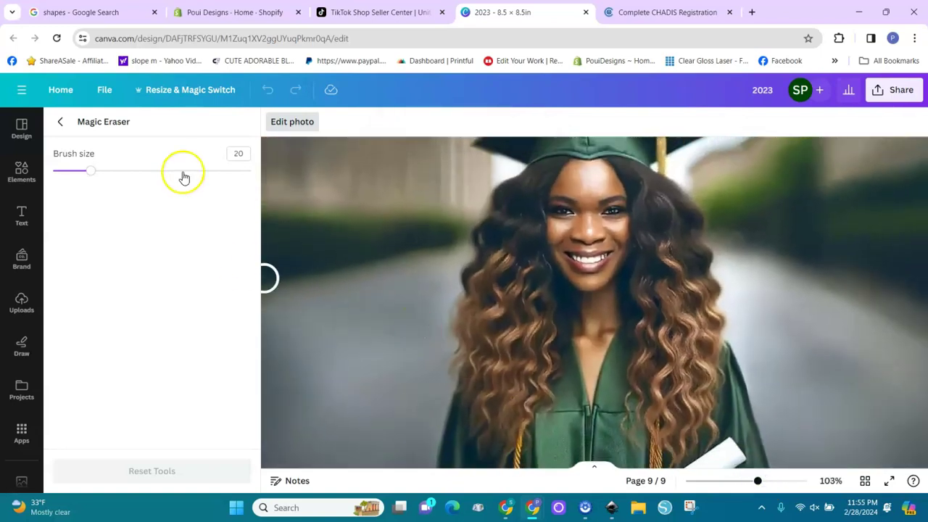
left_click_drag(94, 177, 77, 176)
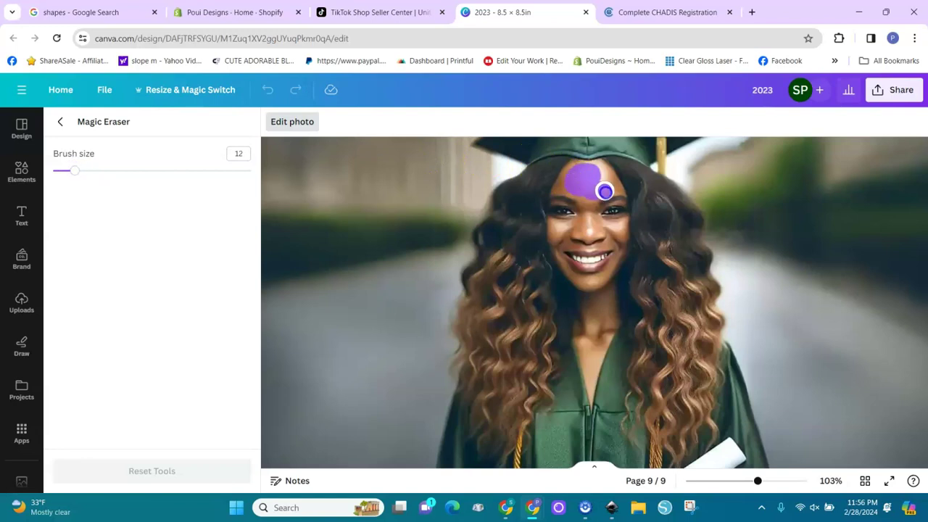
left_click_drag(596, 174, 594, 182)
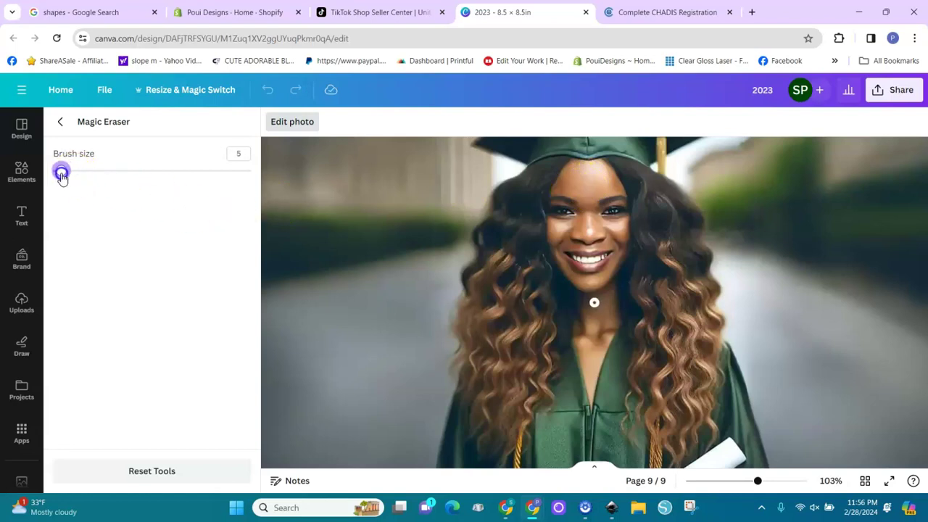
left_click_drag(565, 226, 558, 234)
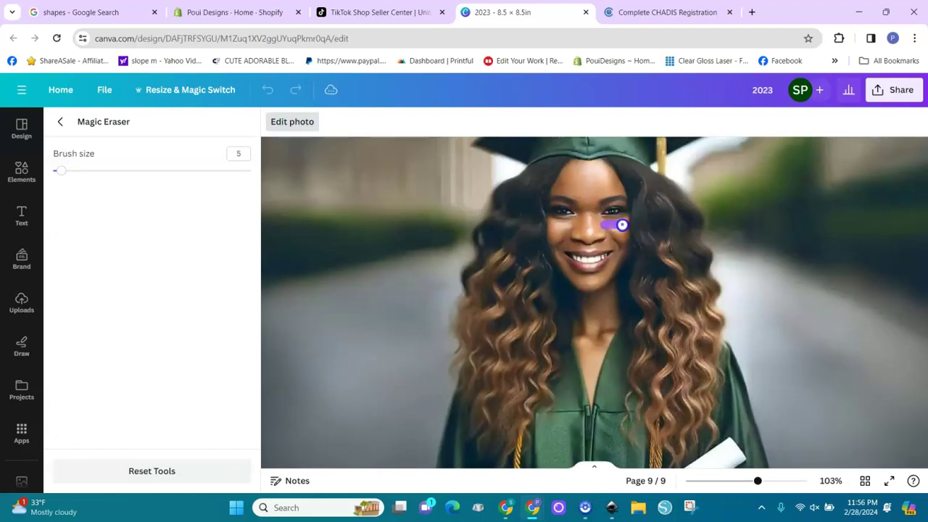
left_click_drag(614, 228, 616, 229)
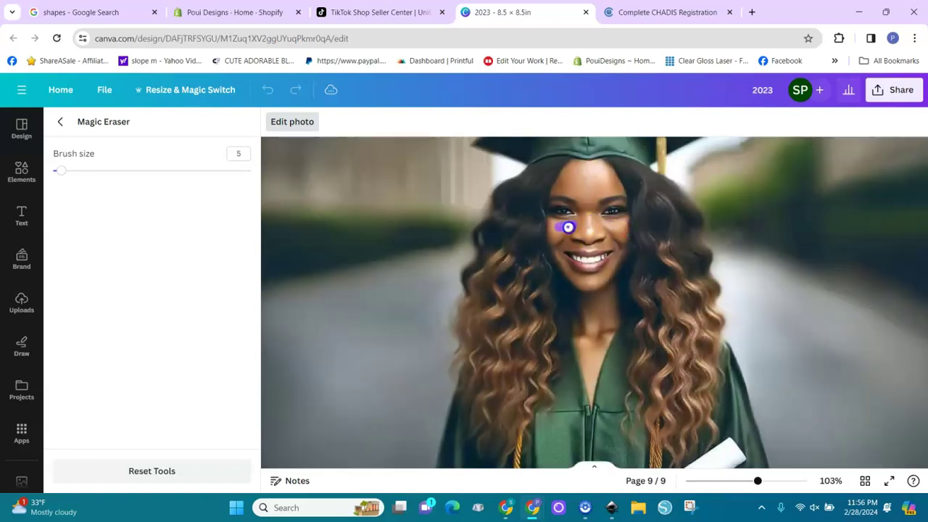
left_click_drag(571, 226, 560, 234)
Zoom in on the mouth and erase the flaws on the teeth with brush size 2.
left_click_drag(756, 482, 787, 480)
left_click_drag(61, 171, 55, 171)
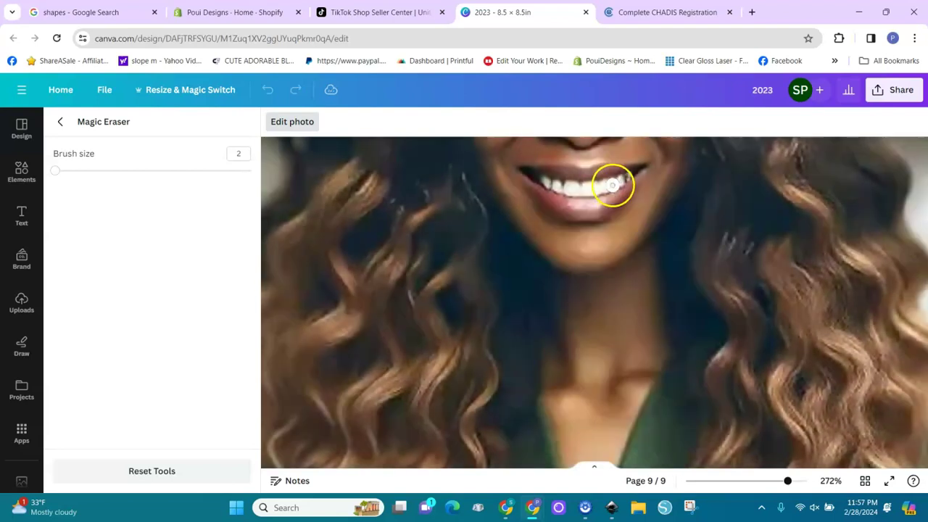
left_click_drag(610, 185, 626, 177)
left_click_drag(580, 197, 564, 187)
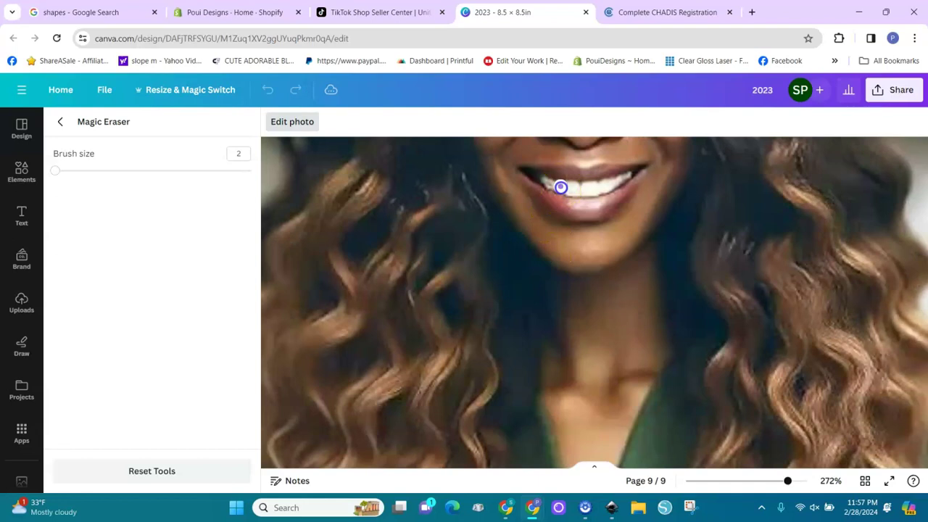
left_click_drag(545, 180, 545, 180)
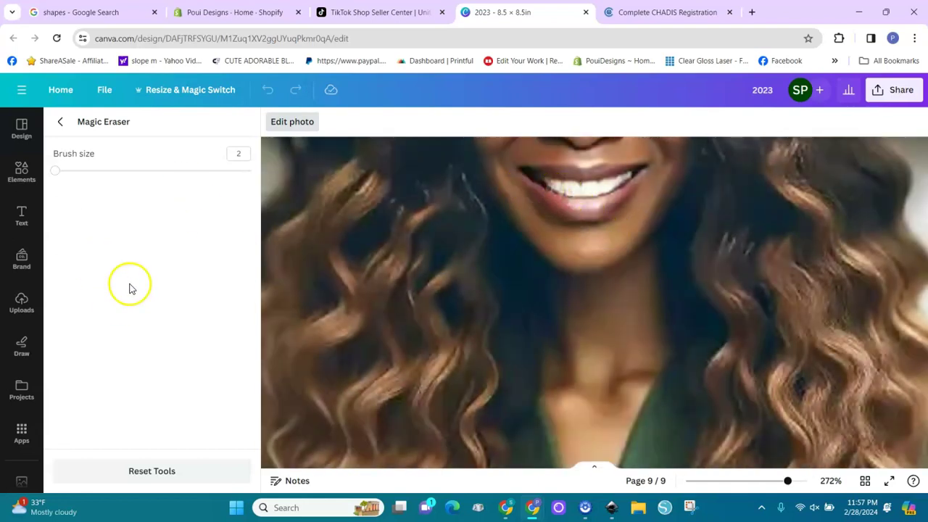
Finish erasing, zoom out to the whole page, and apply the Fresco filter to the portrait.
left_click(61, 122)
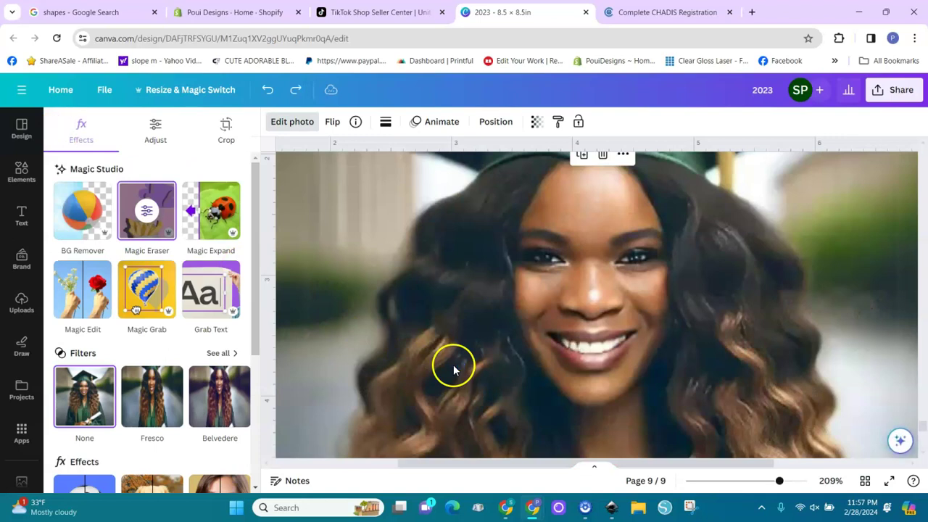
left_click_drag(779, 484, 741, 484)
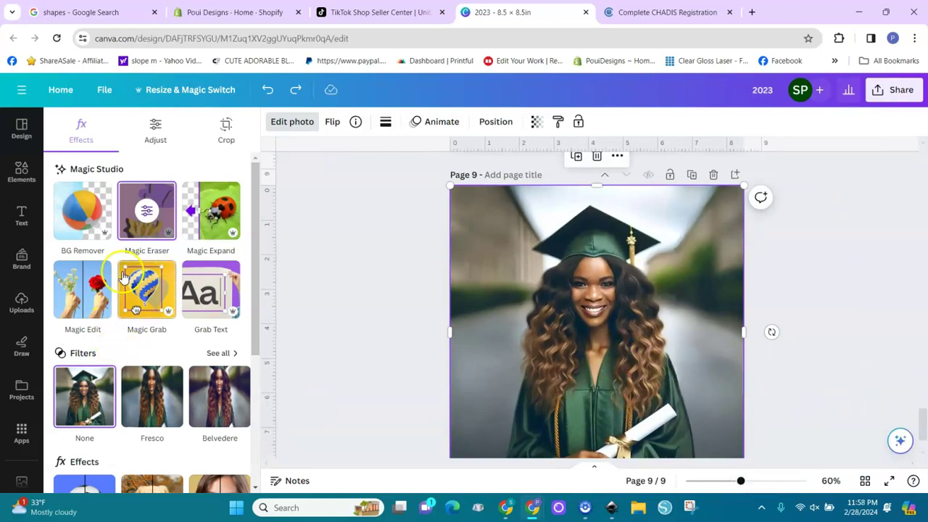
left_click(299, 121)
left_click(296, 123)
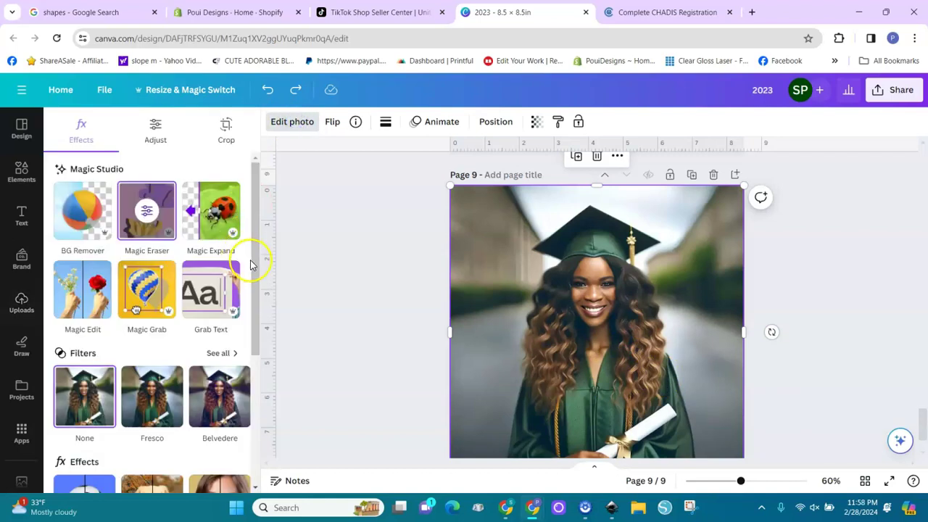
left_click_drag(254, 276, 253, 386)
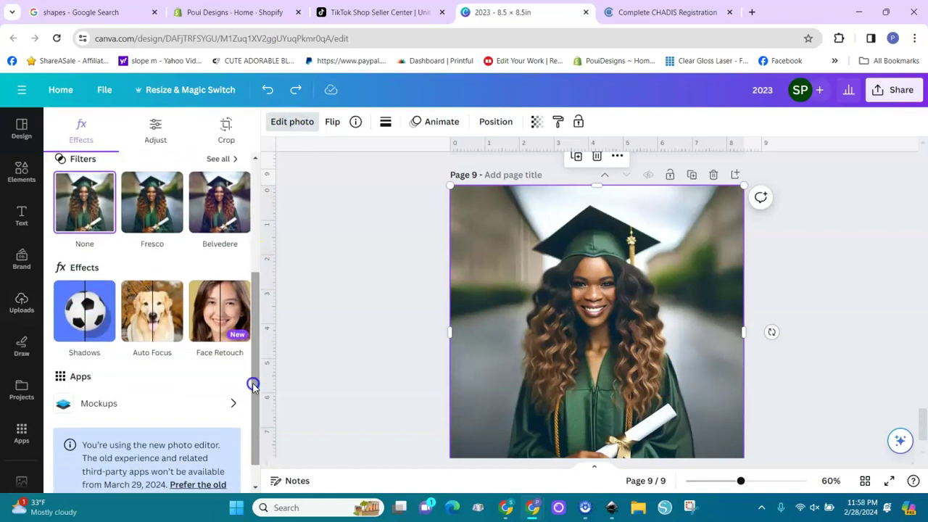
left_click(144, 216)
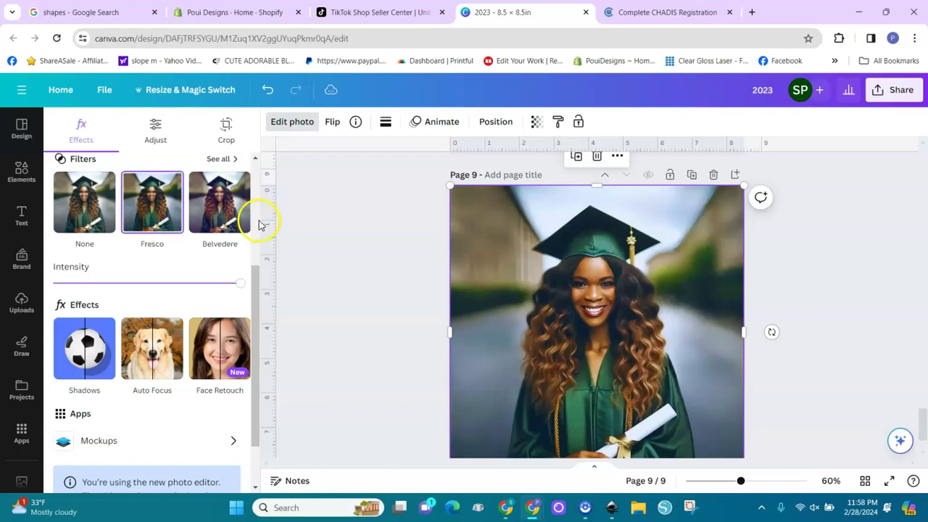
Preview the Flint and Aero filters from the full Natural list, then return to Fresco.
left_click(231, 159)
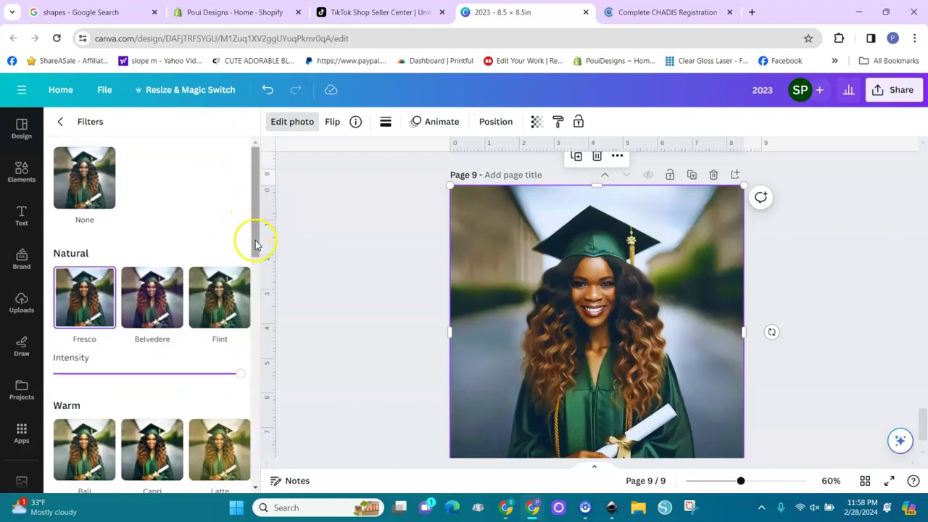
left_click(232, 296)
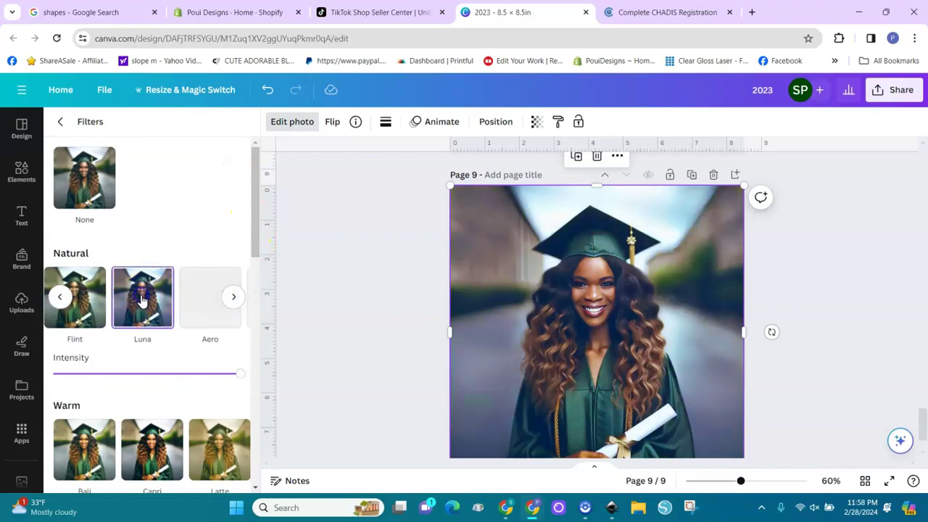
left_click(97, 306)
left_click(209, 299)
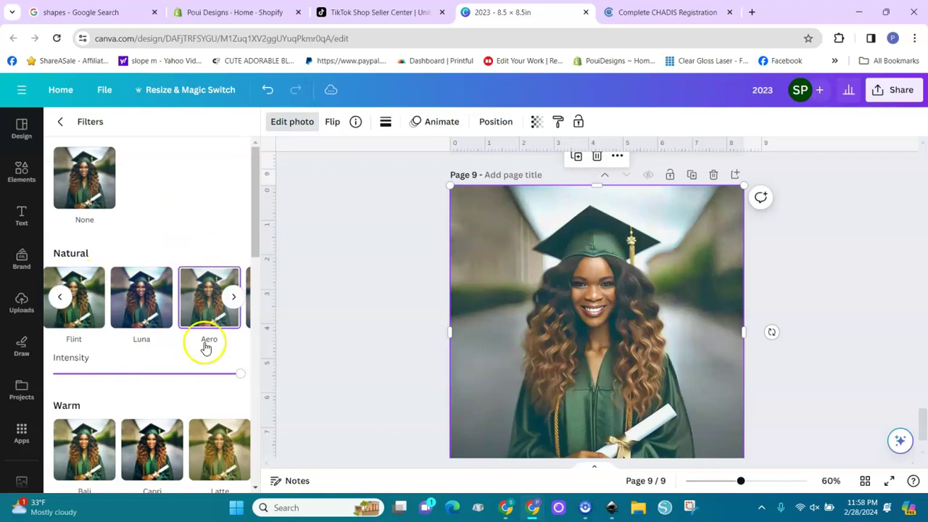
left_click(61, 298)
left_click(86, 308)
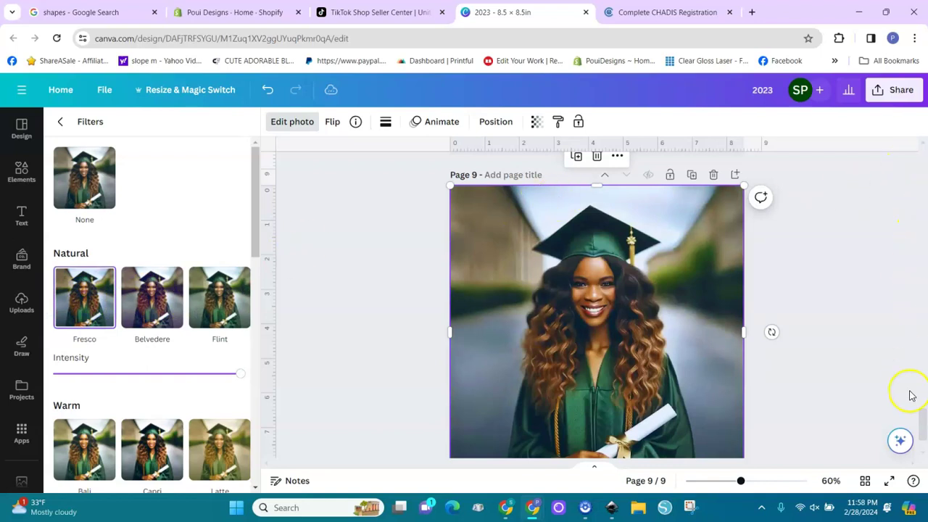
left_click_drag(925, 421, 924, 428)
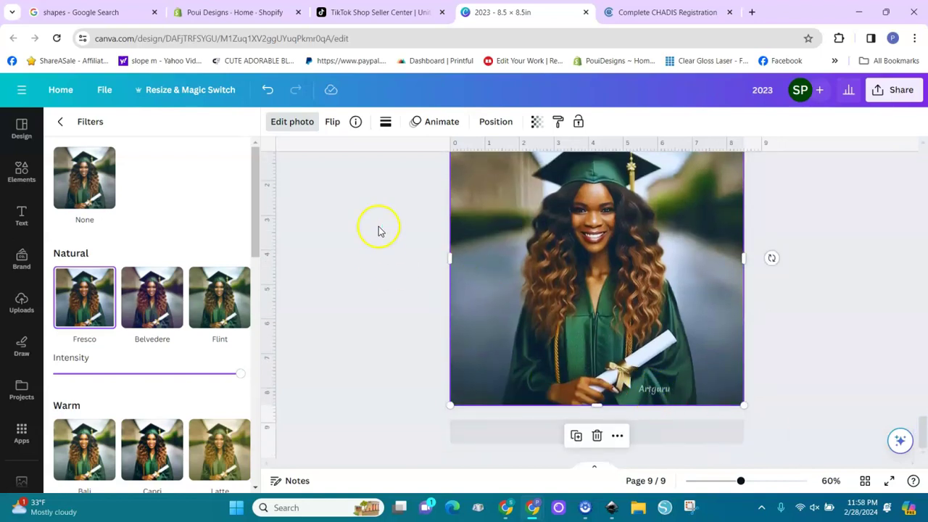
Extract the Artguru watermark with Grab Text, delete it, and zoom out to 39%.
left_click(300, 121)
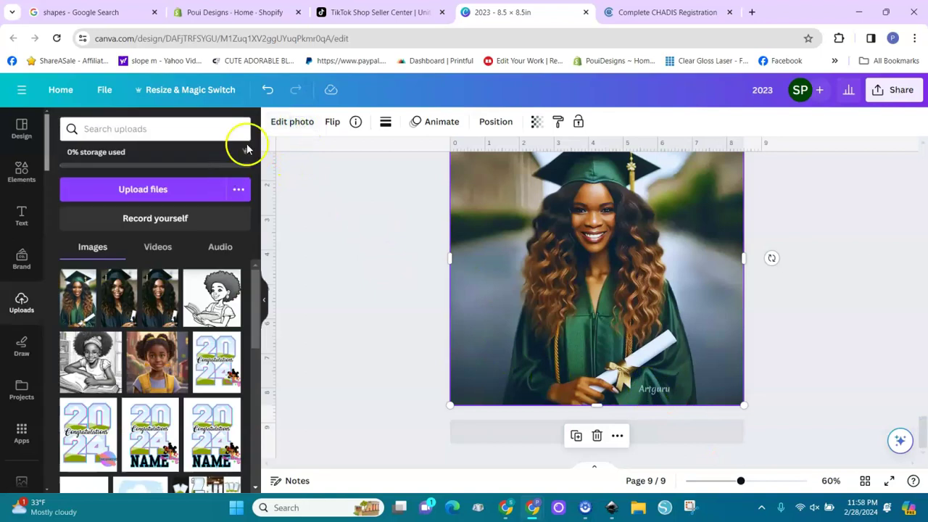
left_click(301, 122)
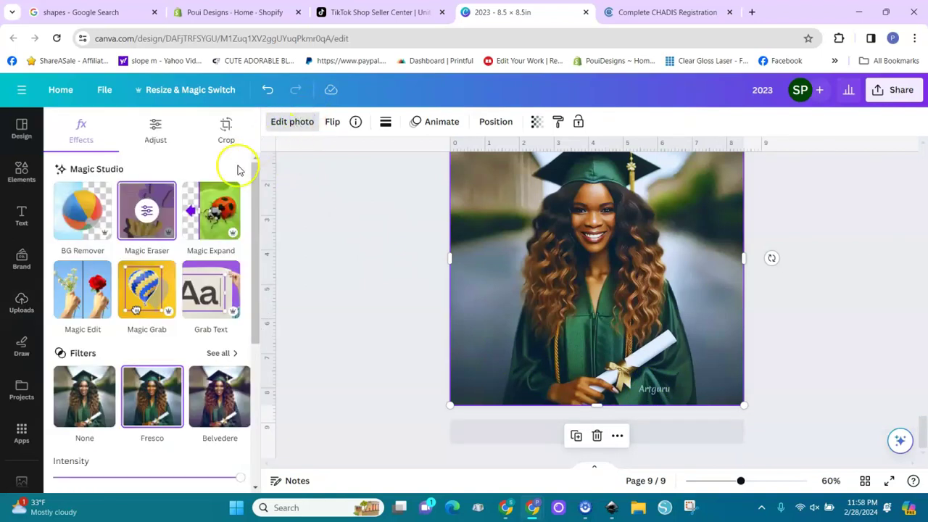
left_click(210, 294)
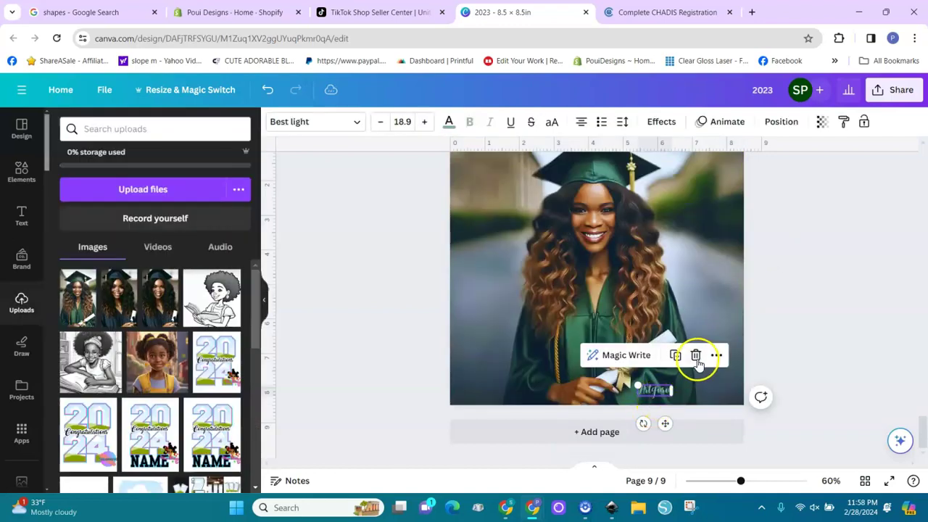
left_click(696, 355)
left_click(770, 367)
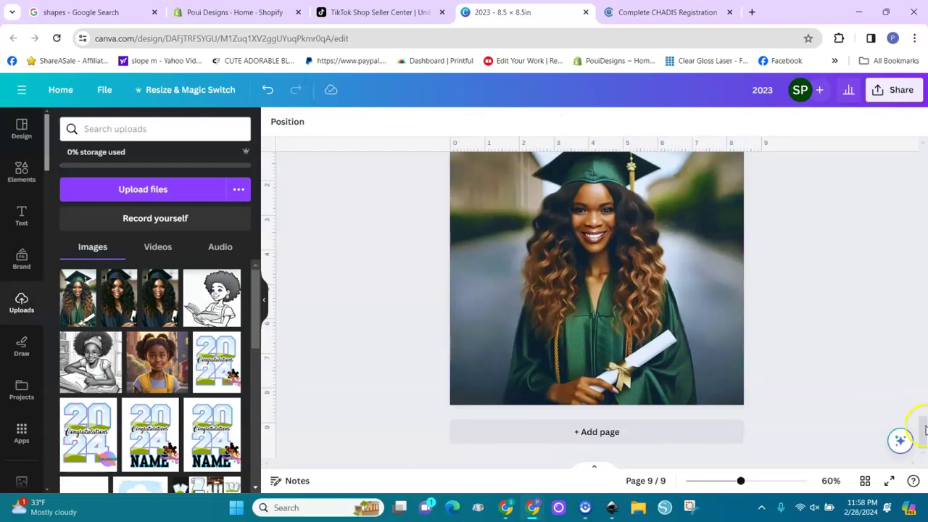
left_click_drag(924, 428, 924, 421)
left_click_drag(740, 482, 728, 485)
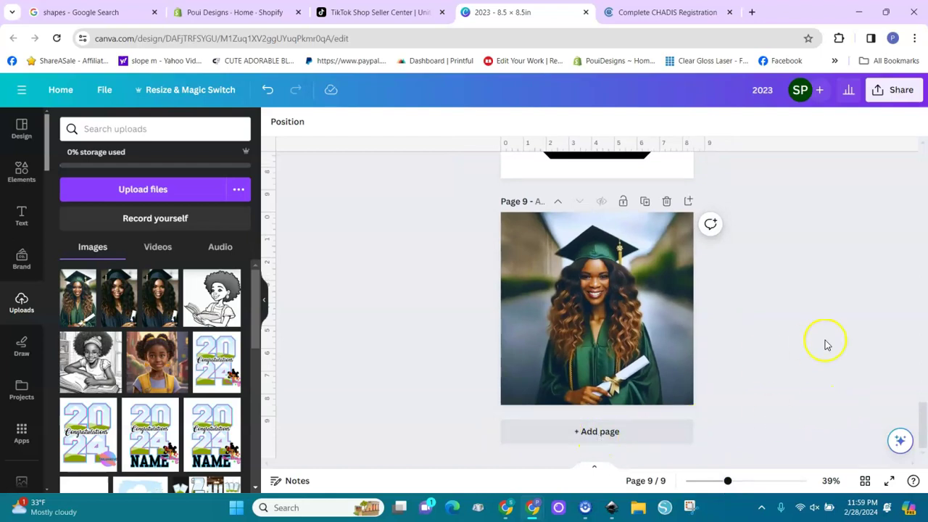
Add a new page 10 with a copy of page 7's scroll frame and select its photo.
left_click_drag(926, 414, 922, 345)
left_click(632, 297)
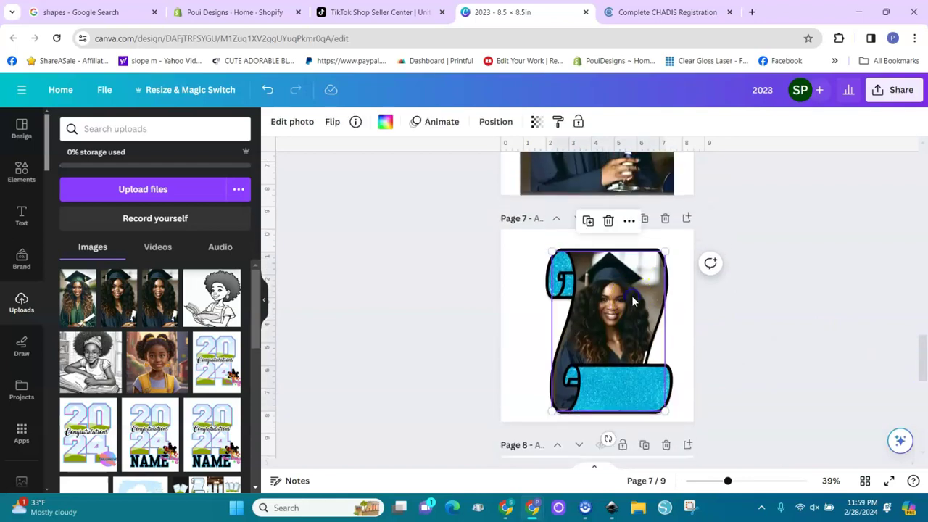
left_click_drag(533, 240, 689, 421)
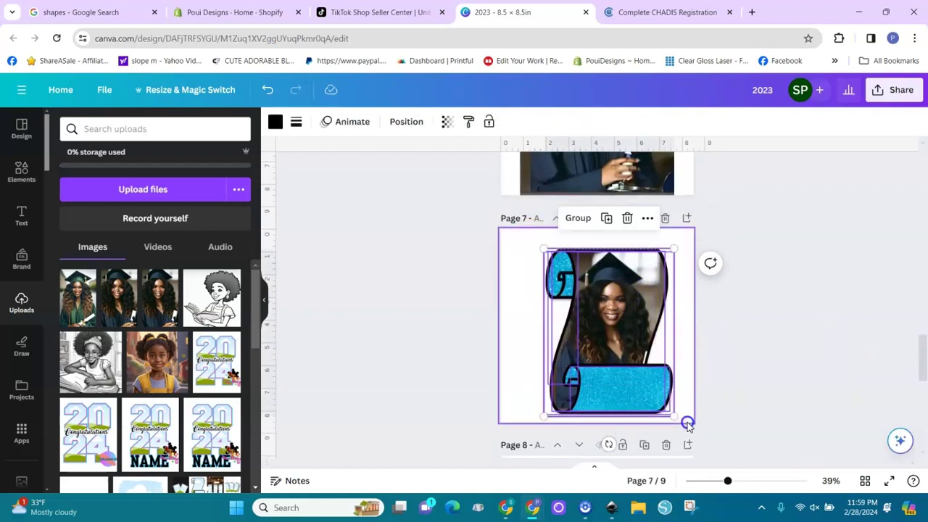
left_click(789, 429)
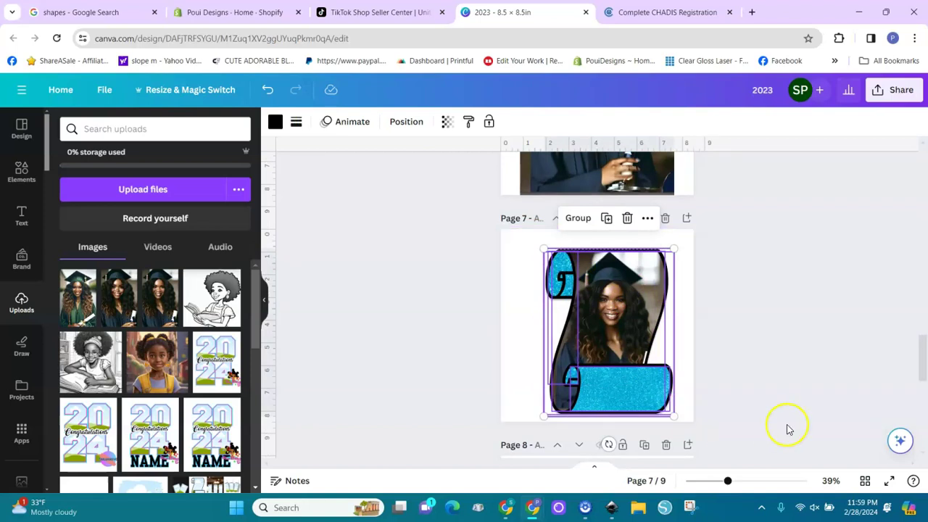
left_click_drag(925, 366, 923, 435)
left_click(618, 435)
left_click(593, 314)
left_click(705, 296)
left_click(636, 280)
Copy the graduate photo from page 9 and paste it onto page 10.
left_click_drag(922, 425, 922, 402)
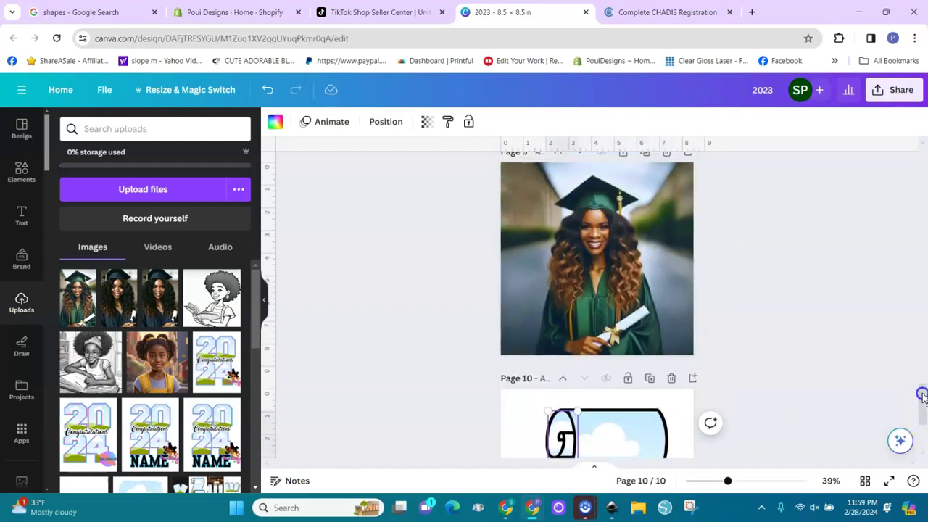
left_click(661, 316)
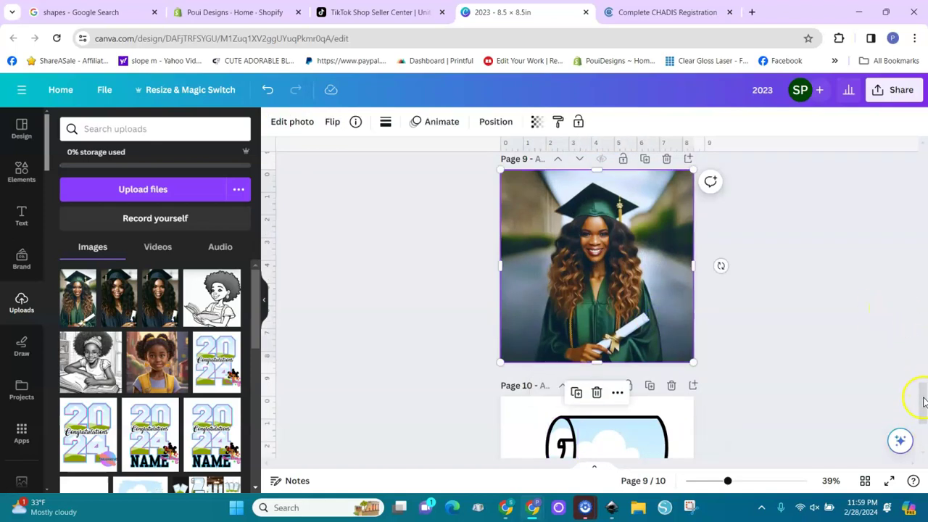
scroll(923, 402, "down", 3)
left_click(668, 336)
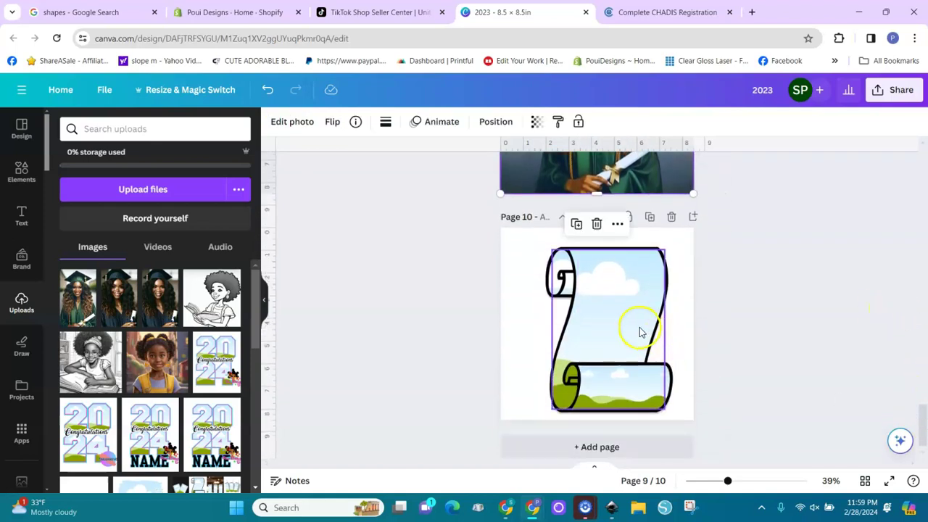
left_click(640, 331)
key("ctrl+v")
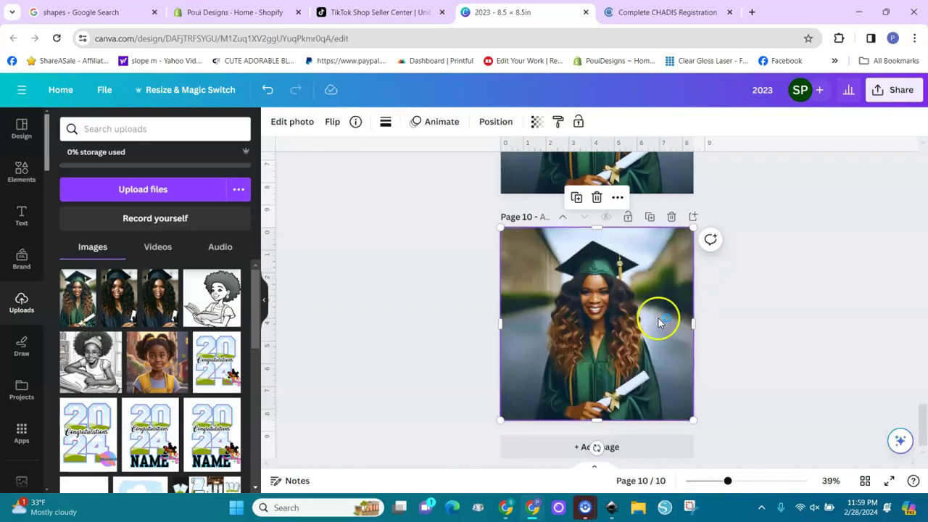
Drop the graduate photo into the scroll frame and shift it within the frame.
left_click_drag(610, 318, 618, 310)
left_click_drag(623, 342, 630, 306)
double_click(635, 306)
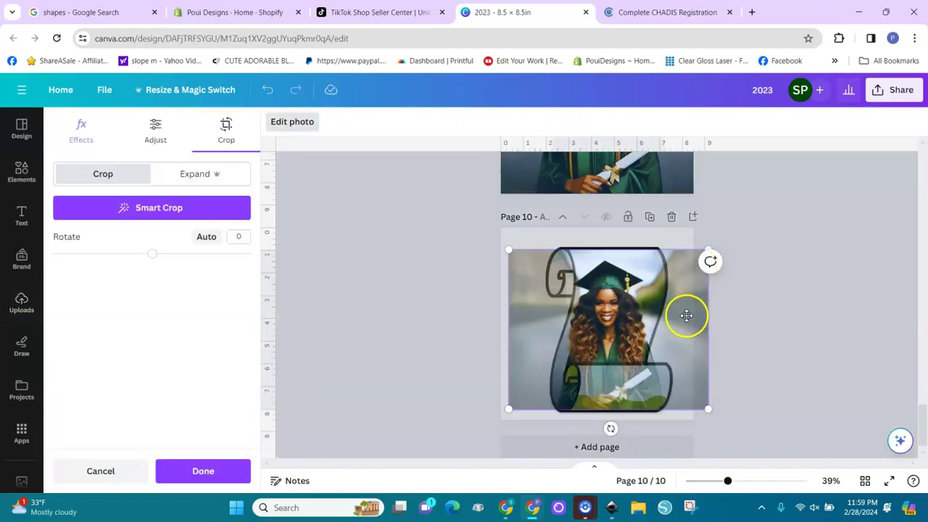
left_click_drag(696, 311, 713, 282)
left_click(714, 409)
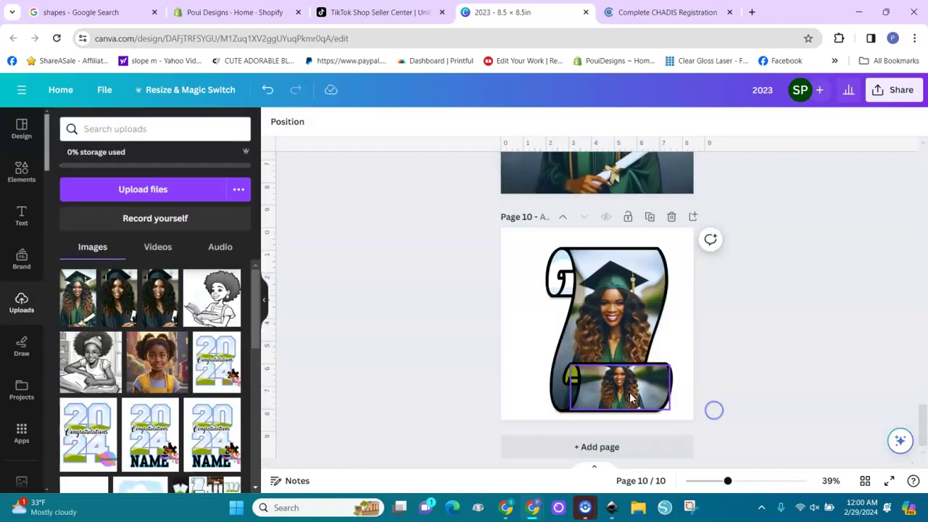
Enlarge the photo inside the lower band's crop and nudge it up and left.
left_click(630, 398)
double_click(631, 395)
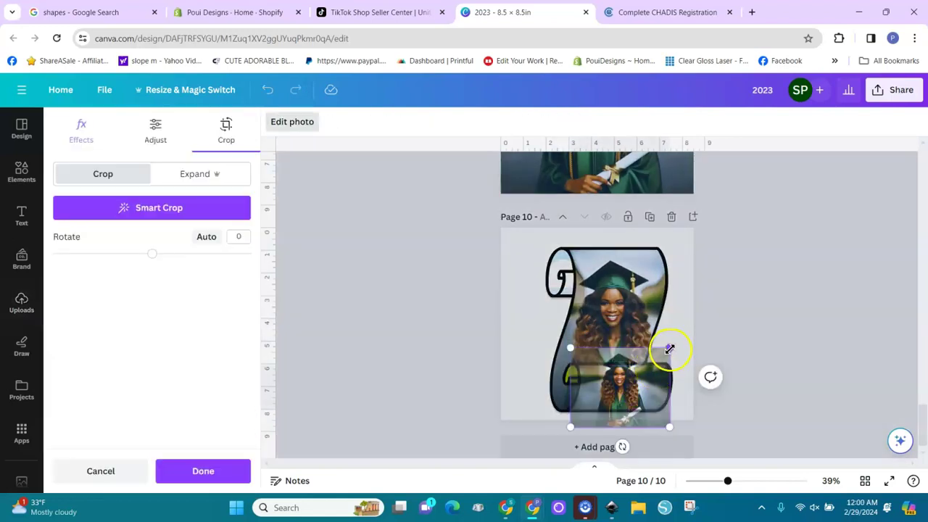
left_click_drag(670, 348, 747, 257)
left_click_drag(729, 307, 719, 246)
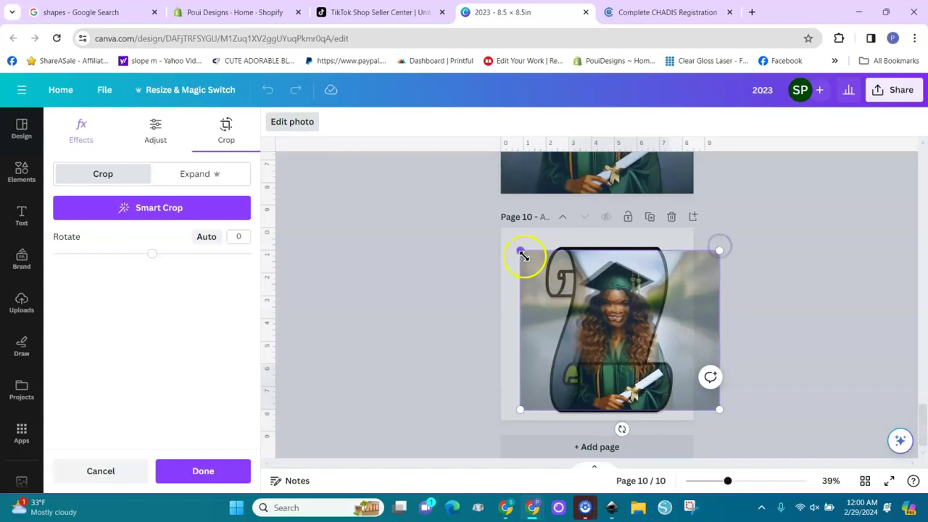
left_click_drag(520, 252, 517, 253)
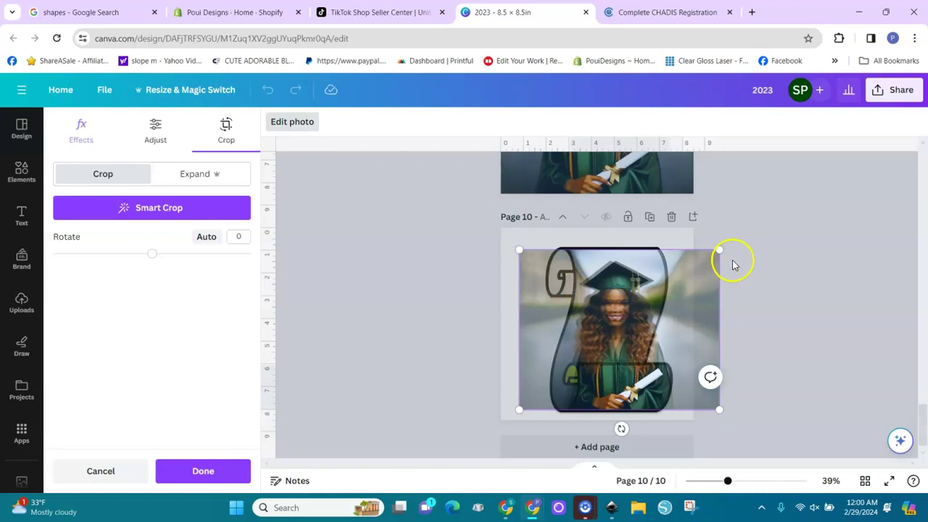
left_click_drag(721, 250, 717, 247)
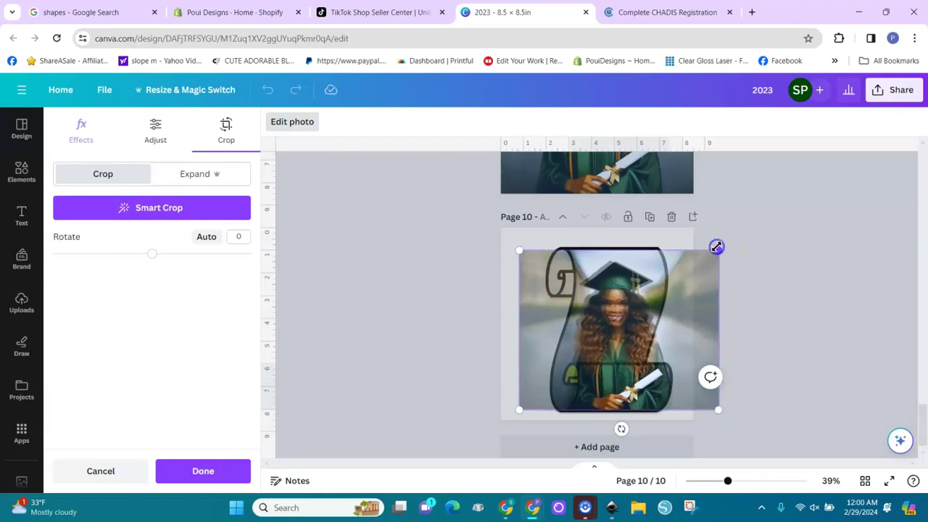
left_click_drag(705, 290, 694, 288)
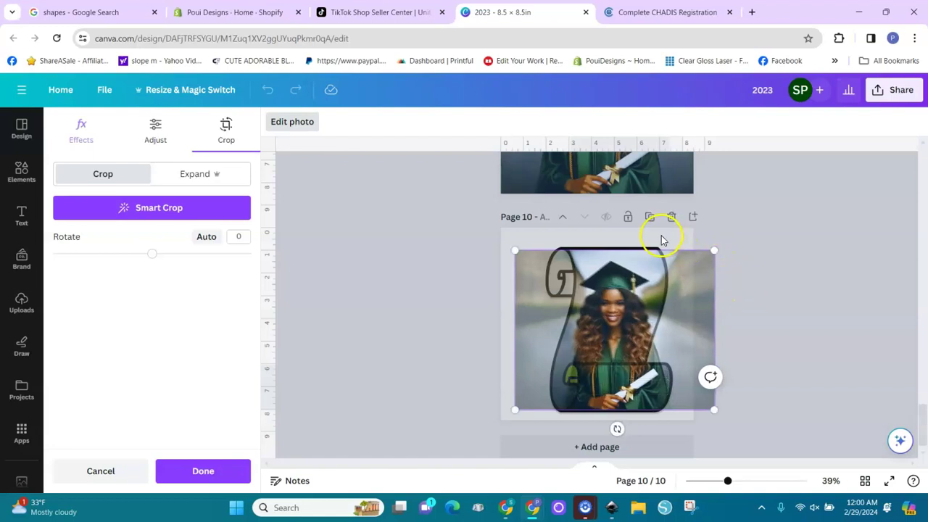
left_click(661, 240)
Pull the photo back out of the scroll frame and drop it into the lower band.
left_click(687, 334)
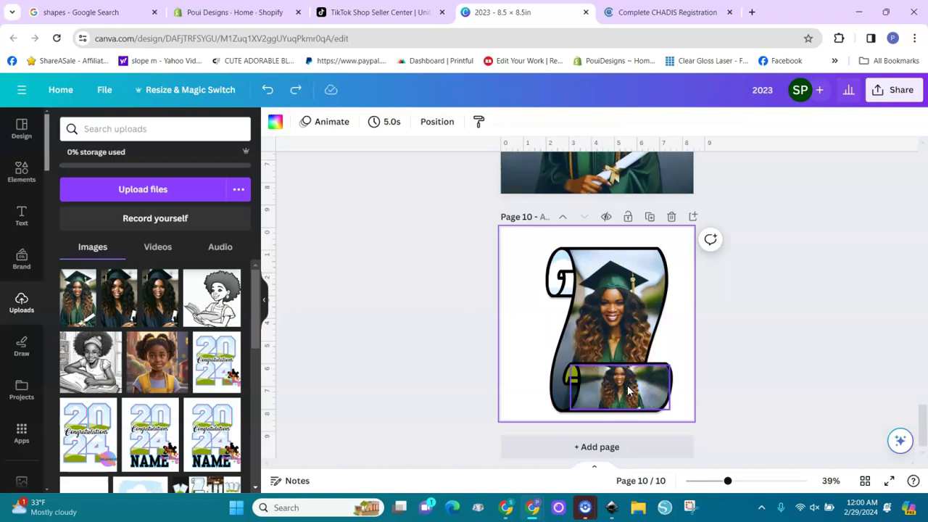
left_click_drag(628, 392, 636, 174)
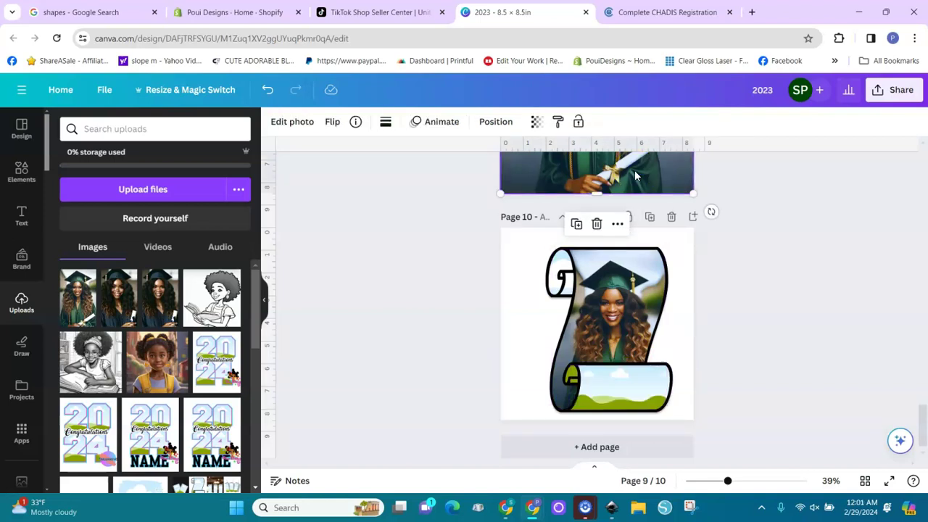
left_click(643, 280)
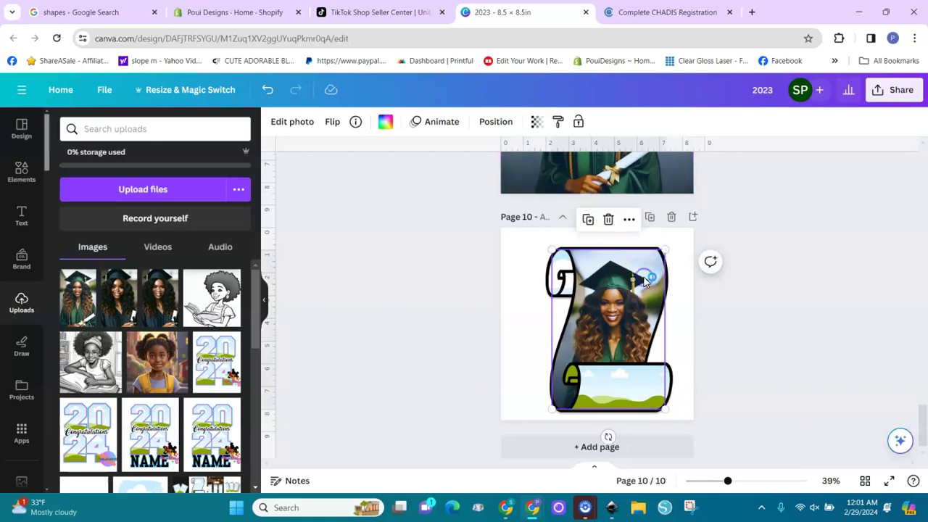
double_click(644, 279)
left_click_drag(625, 368, 642, 397)
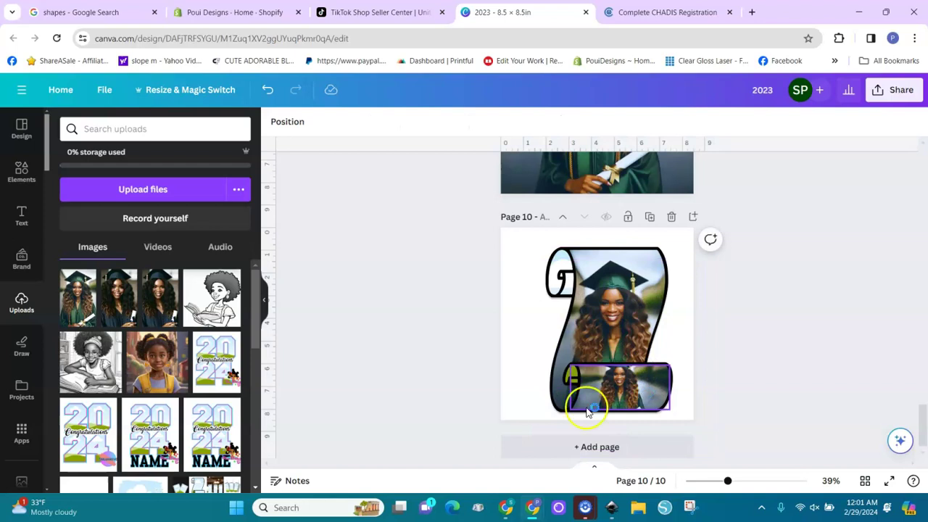
mouse_move(629, 380)
left_mouse_down()
mouse_move(636, 373)
mouse_move(632, 392)
mouse_move(655, 356)
mouse_move(650, 384)
mouse_move(635, 389)
left_mouse_up()
Enlarge the framed photo and trim its crop edges so she fills the scroll.
double_click(635, 386)
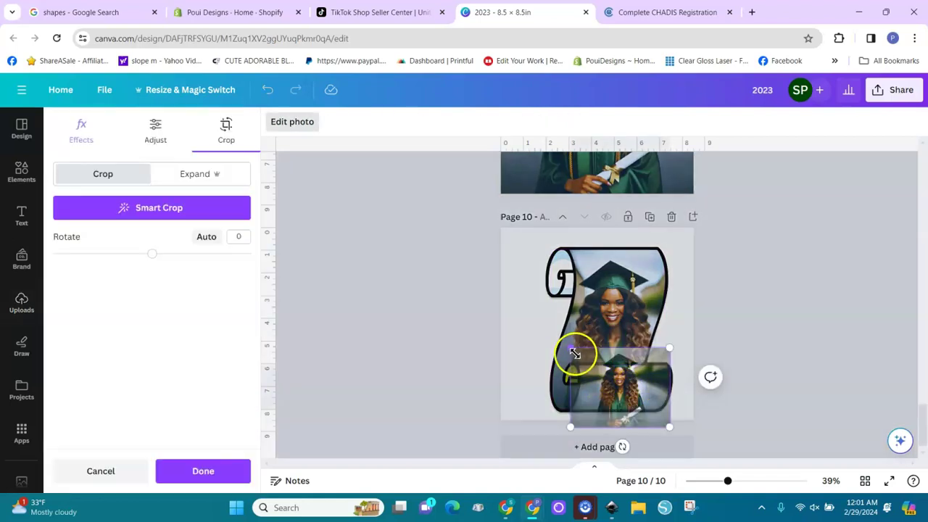
left_click_drag(572, 351, 487, 206)
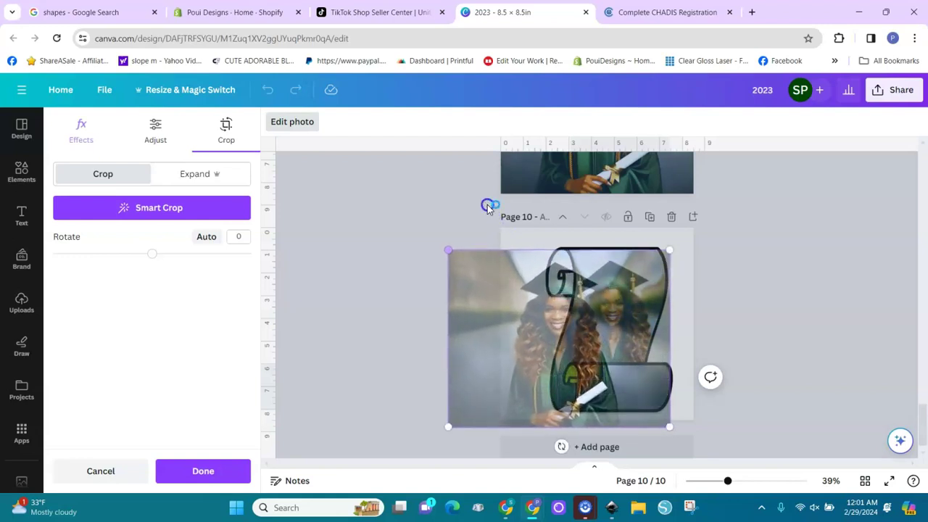
left_click_drag(557, 244, 568, 270)
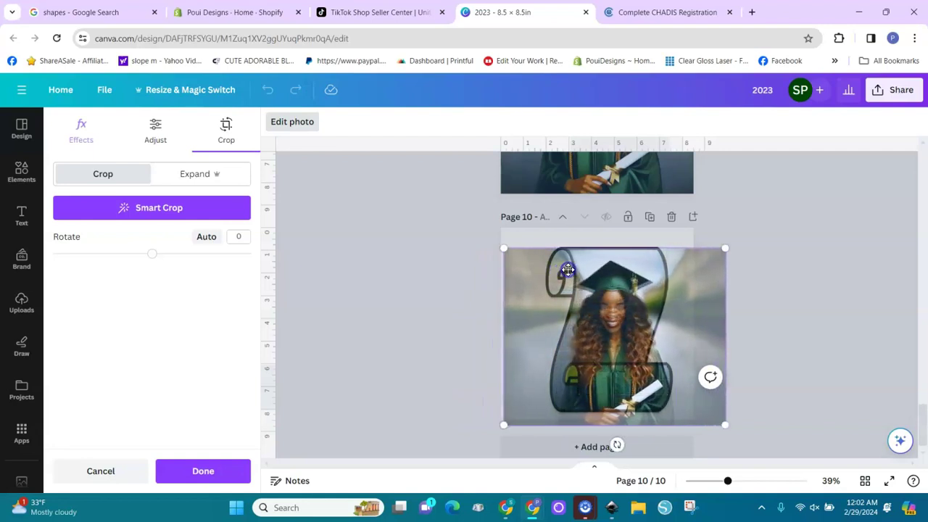
mouse_move(729, 428)
left_mouse_down()
mouse_move(719, 417)
mouse_move(734, 418)
left_mouse_up()
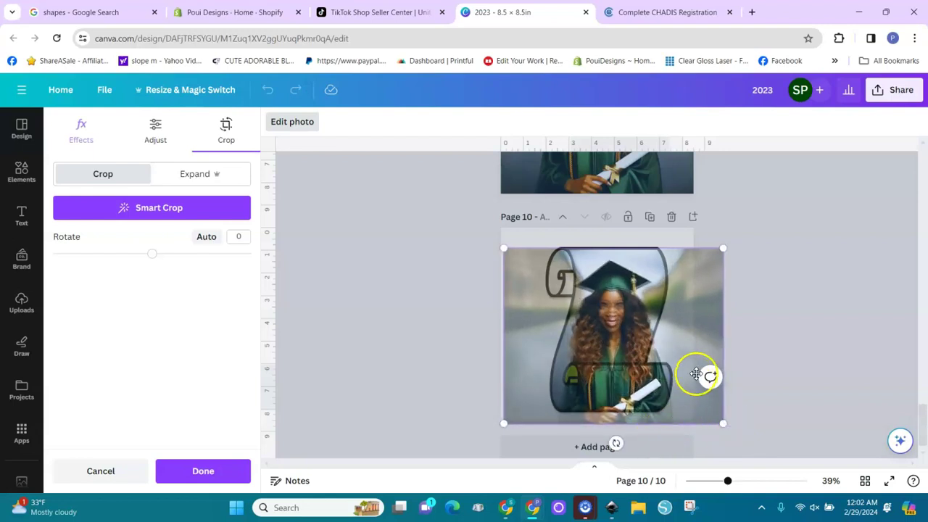
left_click_drag(726, 251, 726, 248)
mouse_move(728, 421)
left_mouse_down()
mouse_move(715, 408)
mouse_move(718, 419)
left_mouse_up()
left_click_drag(511, 416, 514, 412)
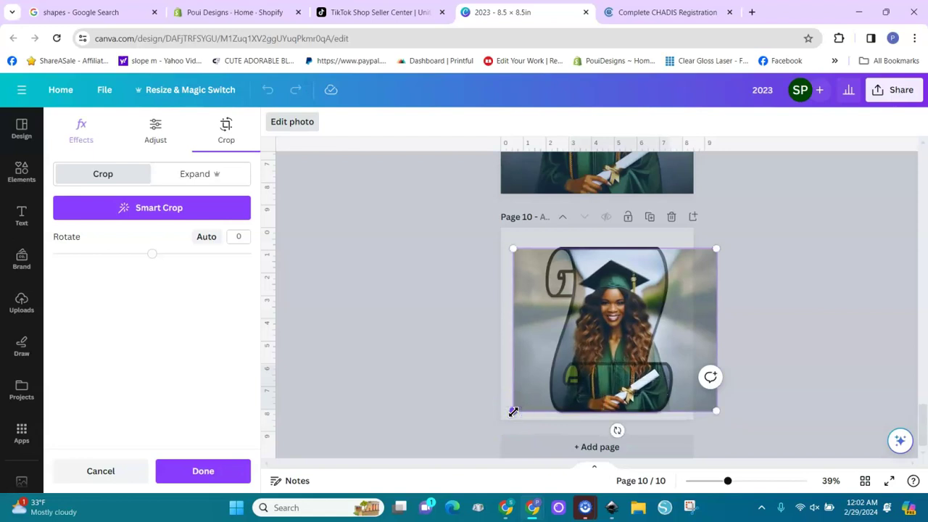
left_click(664, 241)
left_click(696, 328)
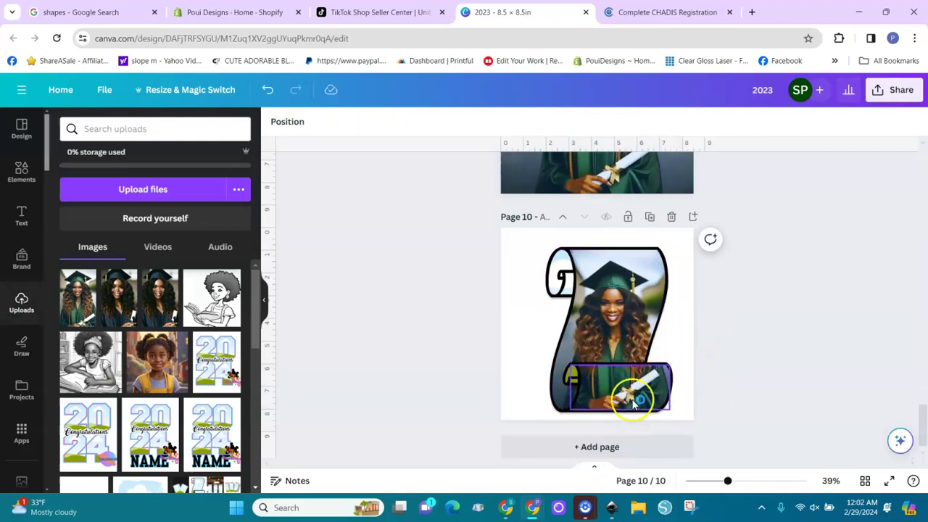
With the scroll's left curl selected, search Elements for 'glitter background'.
left_click(563, 272)
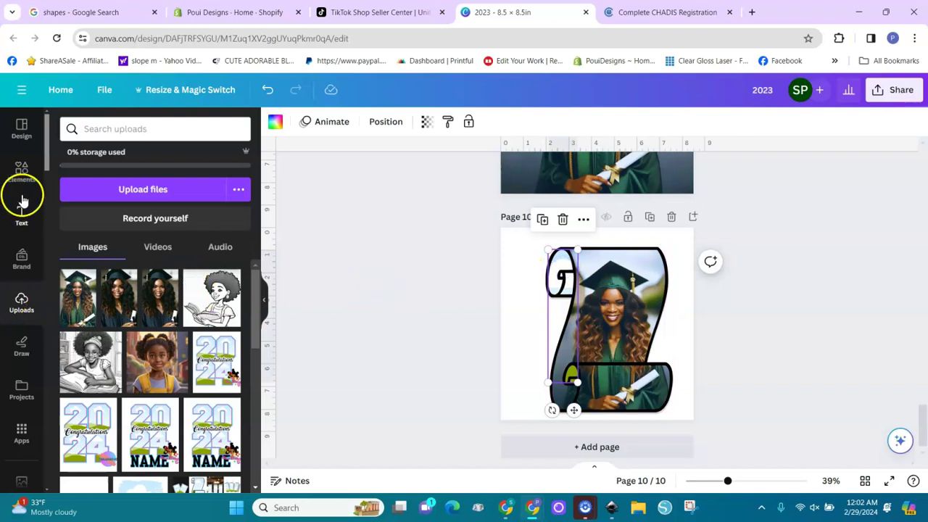
left_click(23, 172)
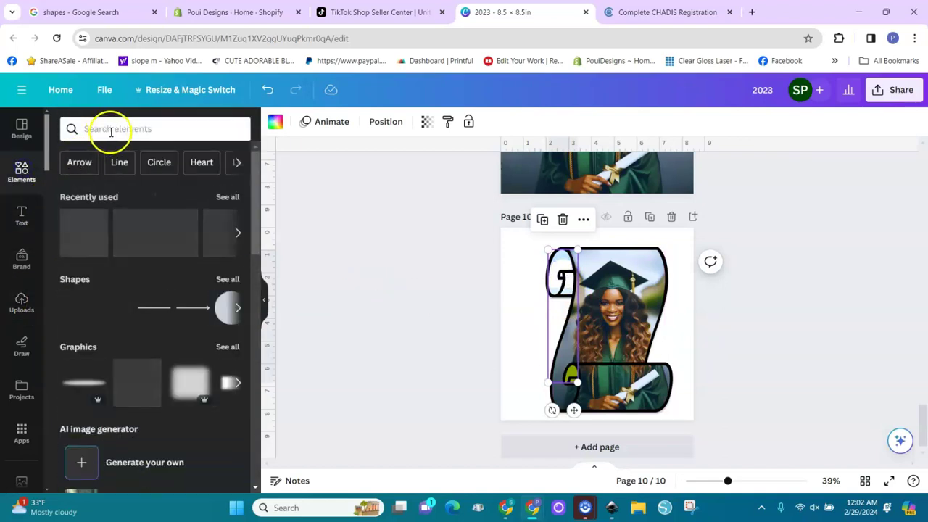
left_click(111, 130)
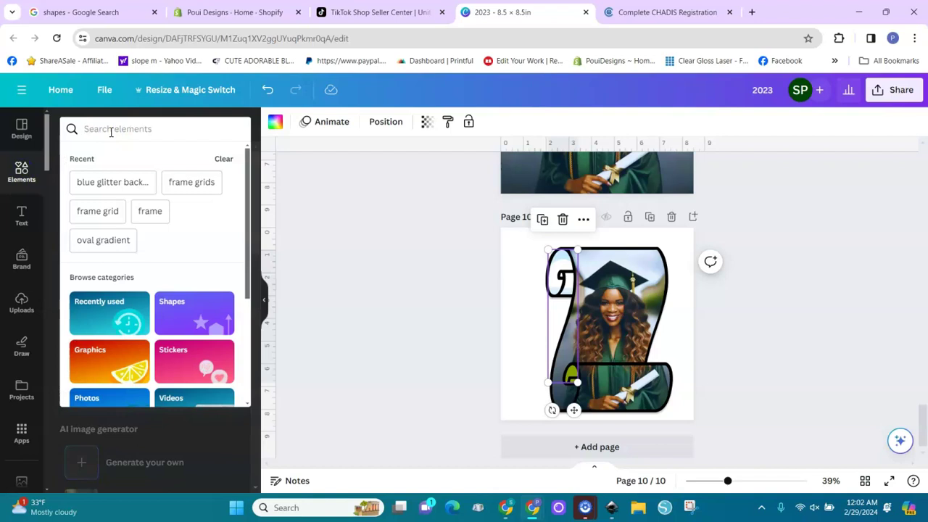
type("glitter")
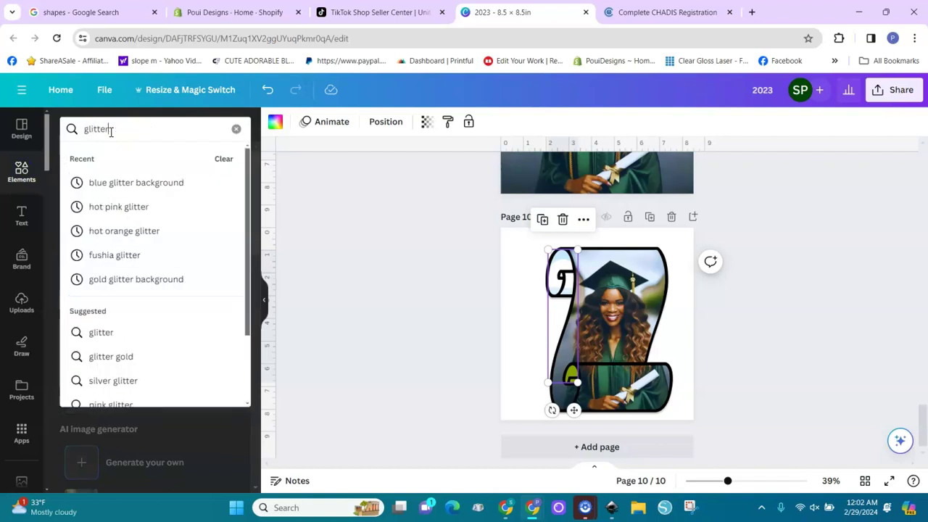
key("Return")
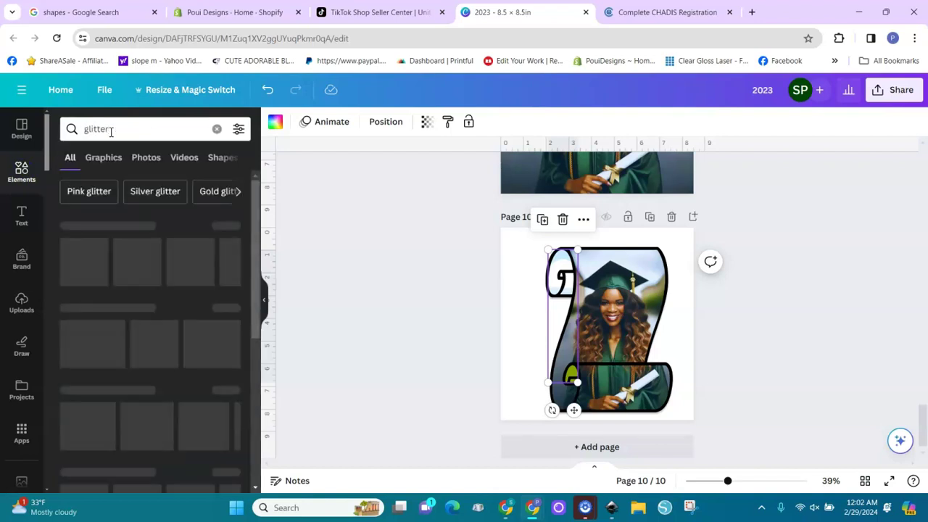
left_click(144, 137)
left_click(142, 132)
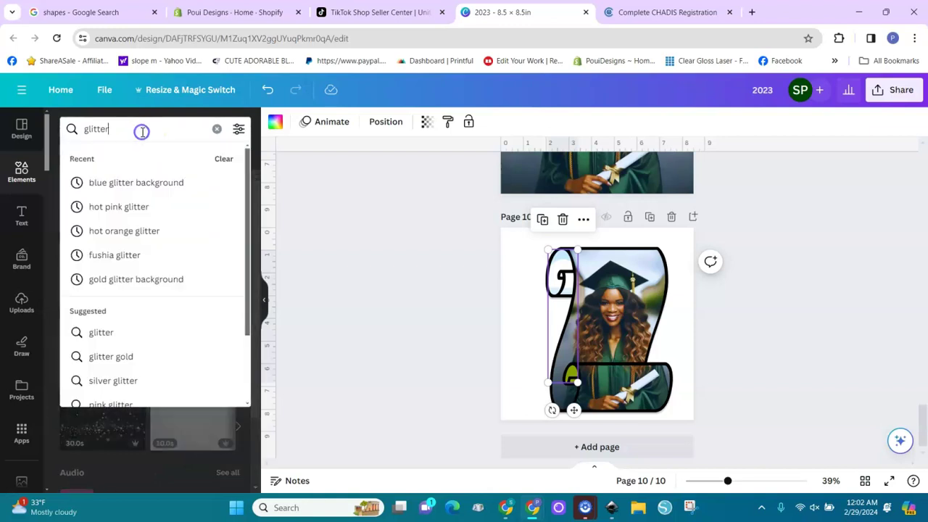
type("ba")
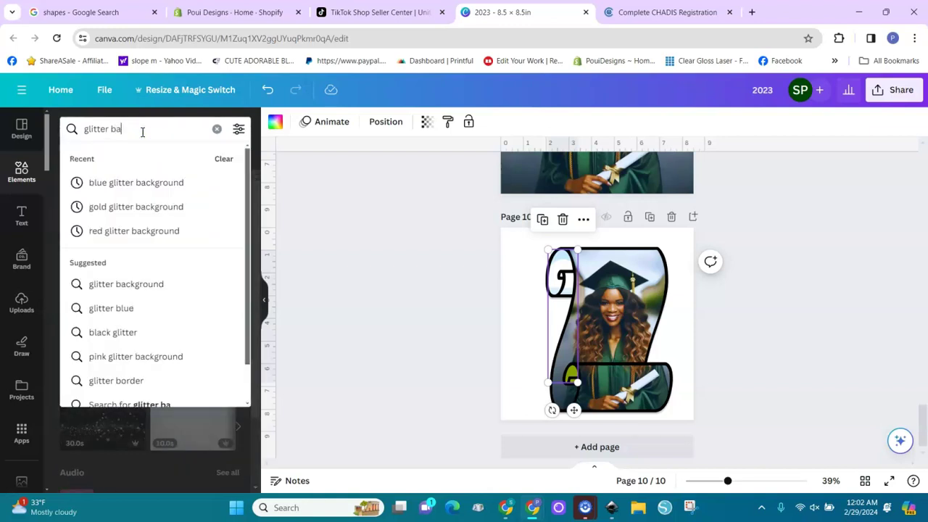
type("ckground")
key("Return")
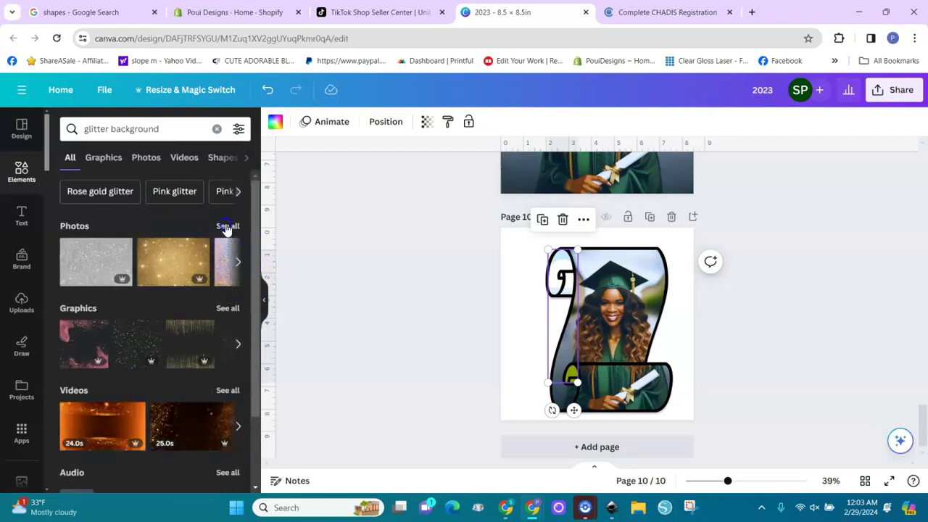
Drag the gold glitter photo from the Photos results into the scroll's left curl.
left_click(227, 227)
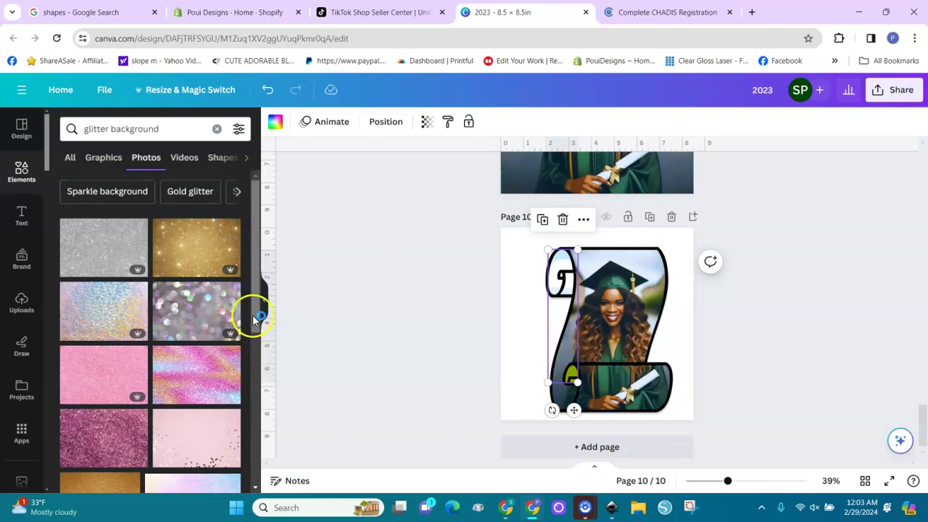
left_click_drag(257, 317, 249, 484)
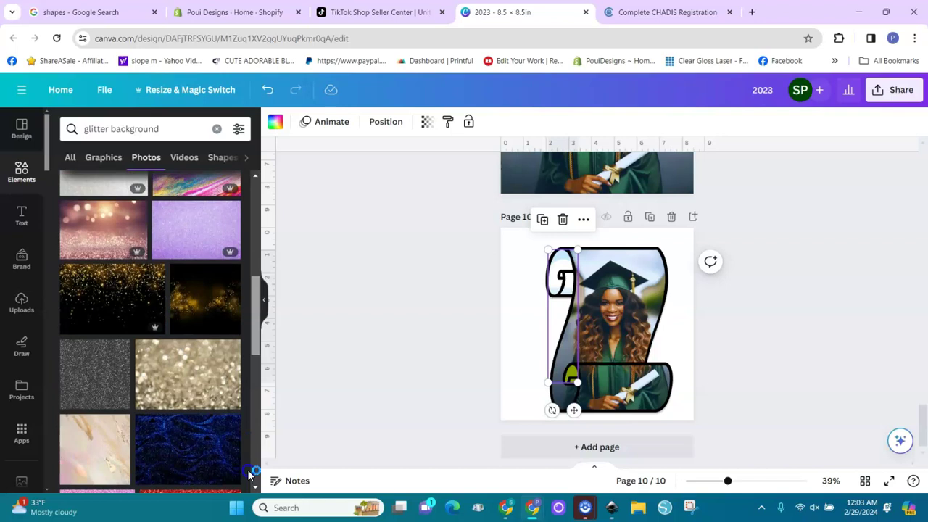
left_click(184, 389)
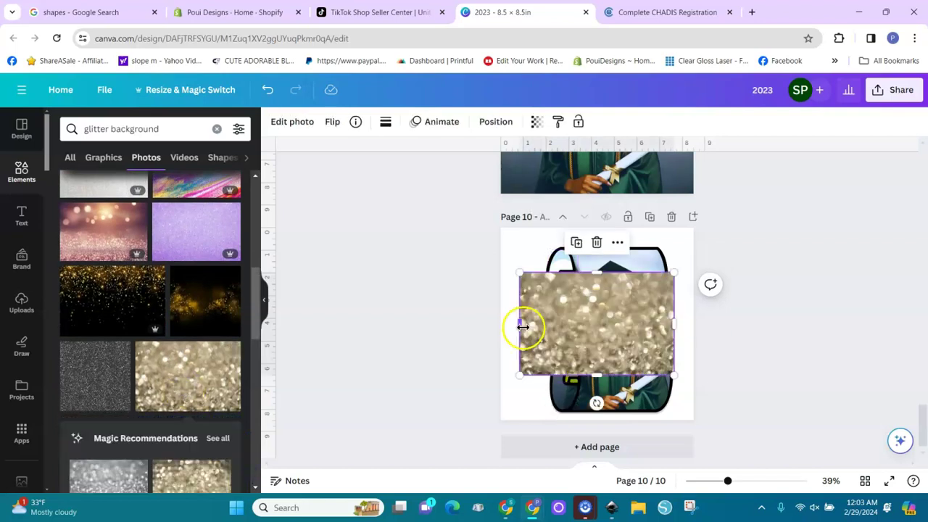
left_click_drag(544, 332, 564, 339)
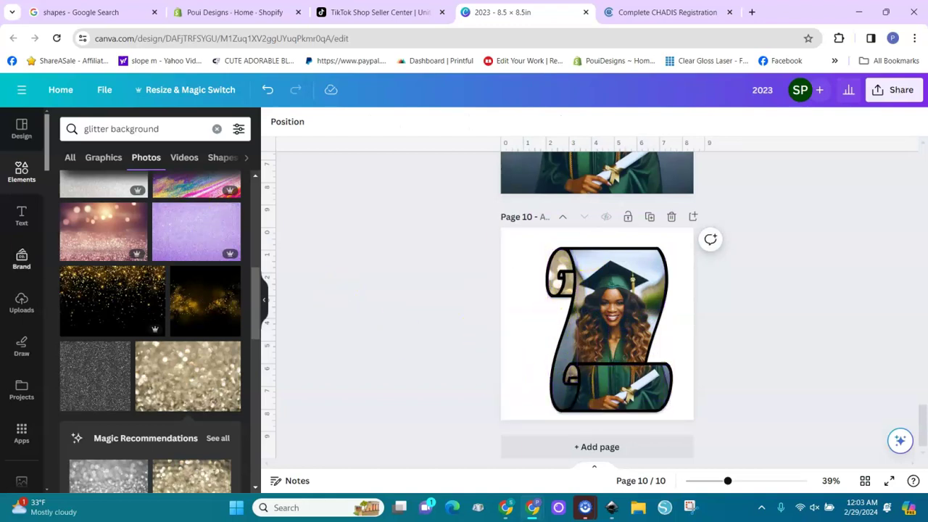
Add a heading text box onto the lower scroll roll and zoom to 119%.
left_click(21, 215)
left_click(133, 227)
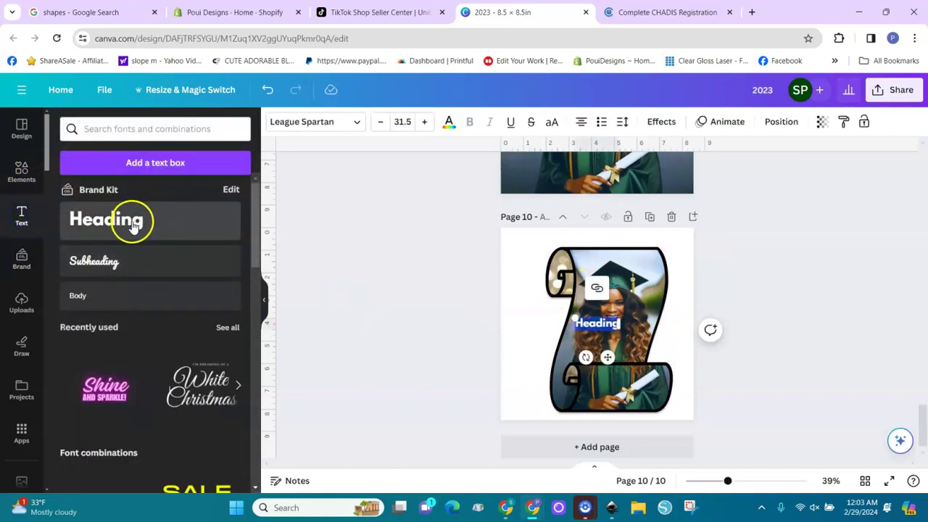
left_click(133, 227)
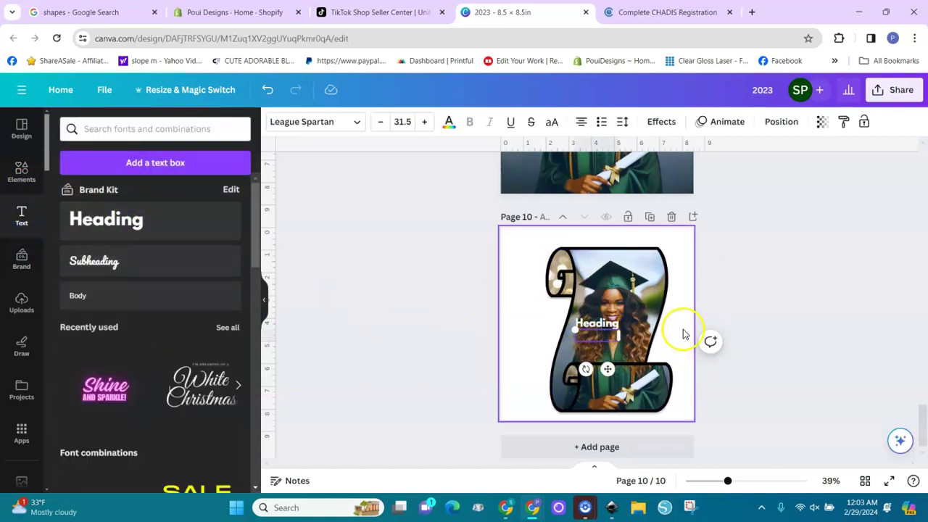
left_click_drag(596, 325, 604, 383)
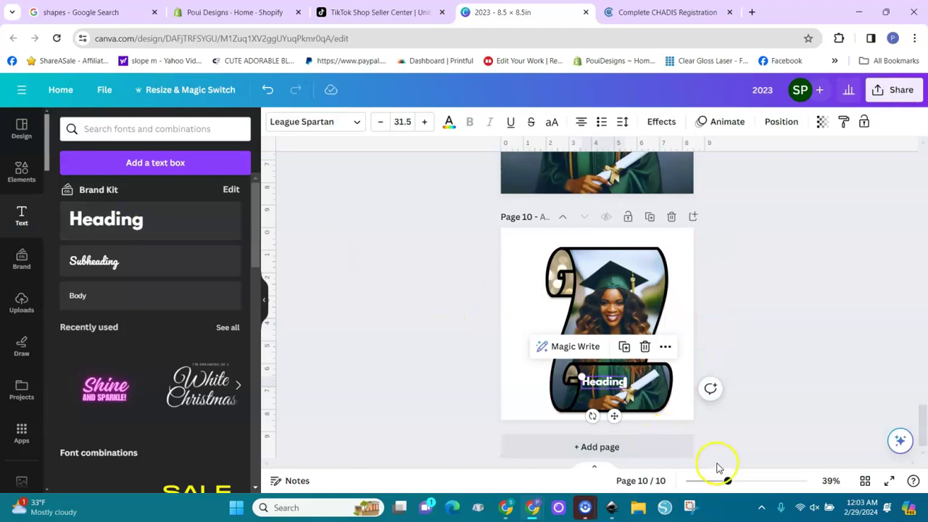
left_click_drag(728, 484, 762, 483)
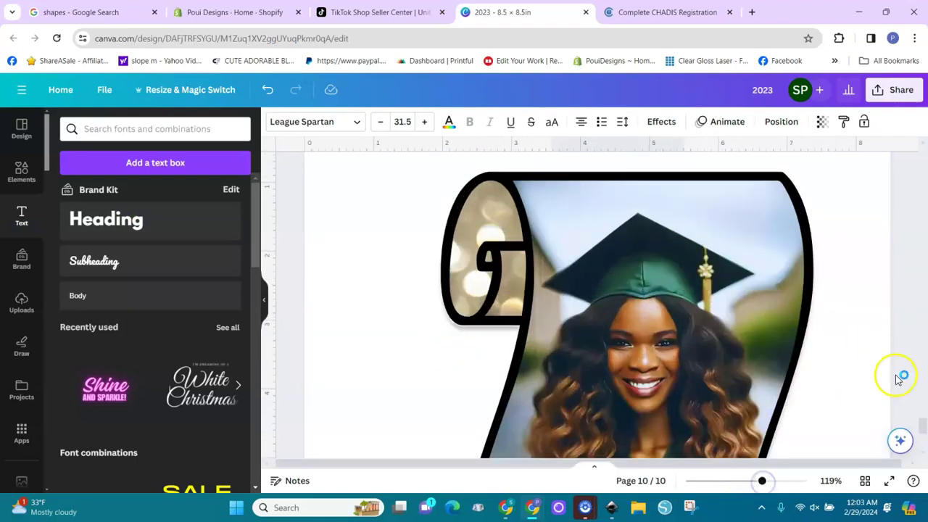
scroll(921, 430, "down", 5)
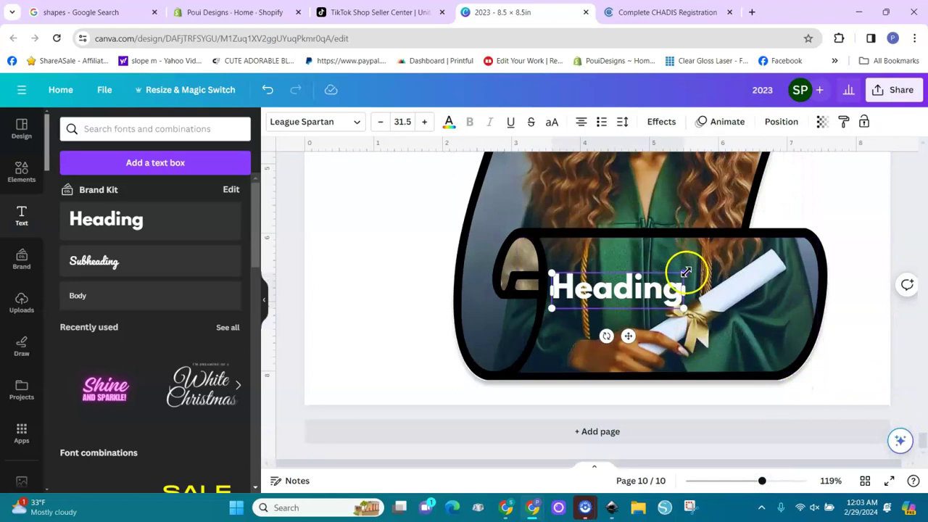
Type 'Congrats', enlarge it, and duplicate it with the graduate's name below.
double_click(675, 292)
type("Congrats")
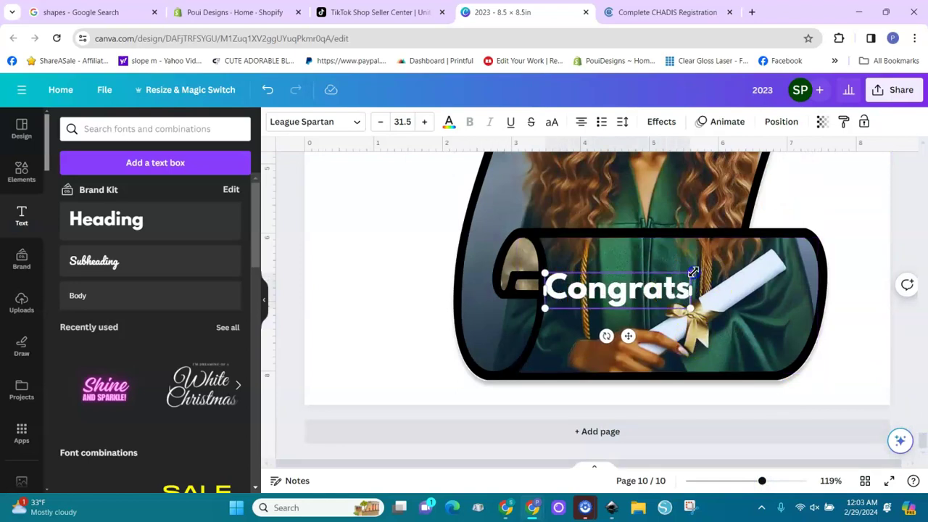
left_click_drag(694, 272, 792, 284)
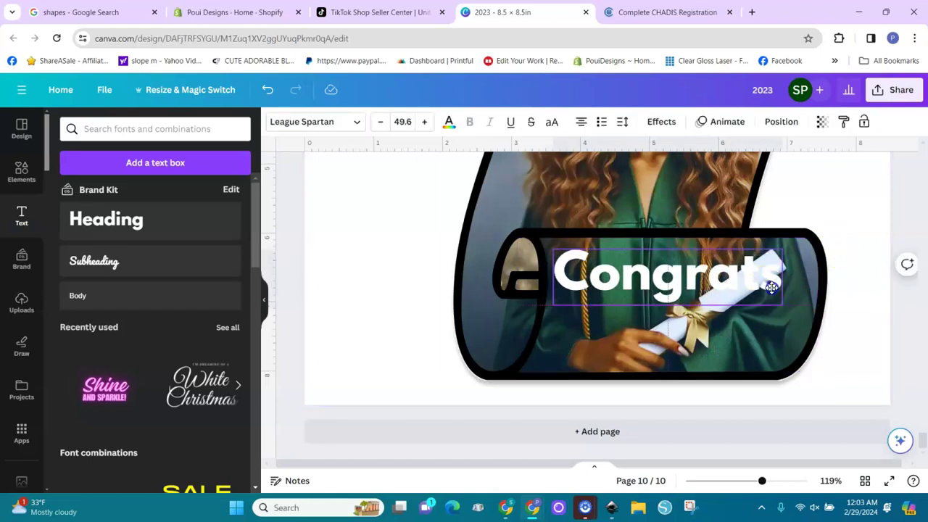
left_click_drag(672, 296, 697, 325)
key("ctrl+d")
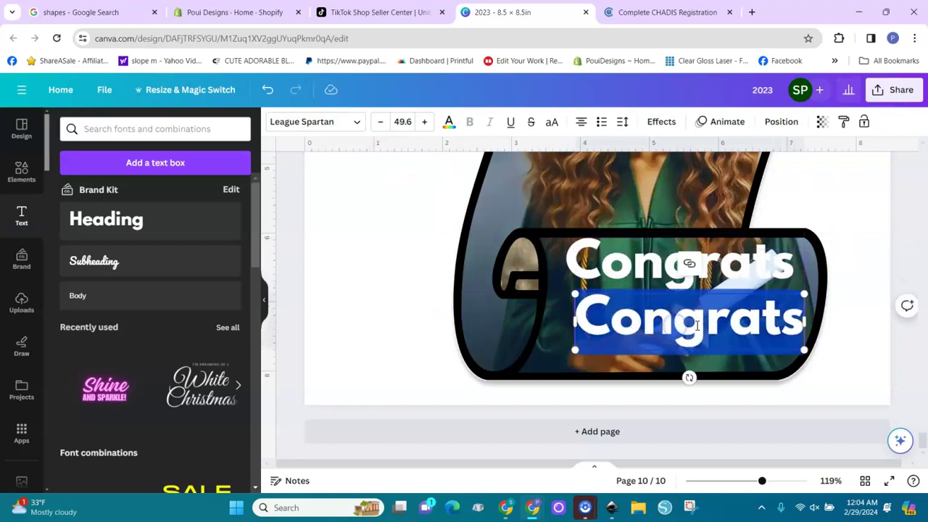
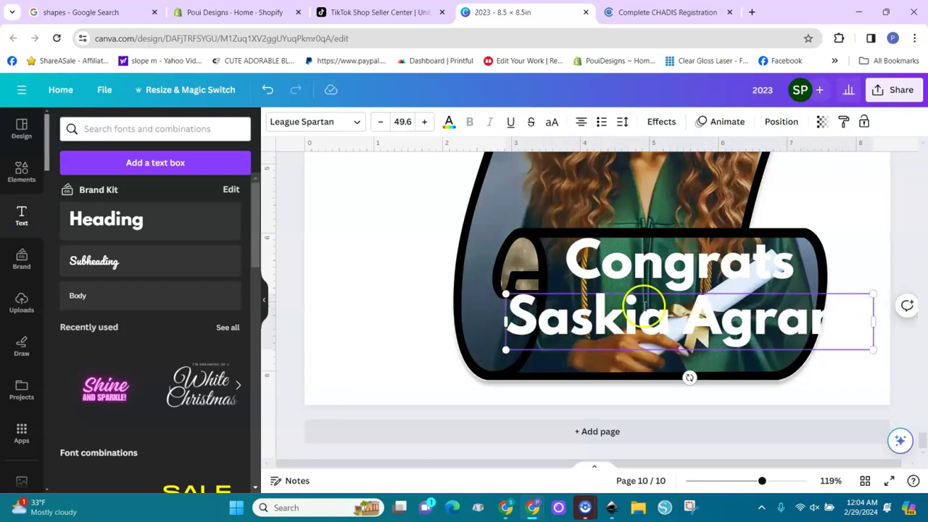
Colour both words of the graduate's name yellow-gold.
left_click(449, 121)
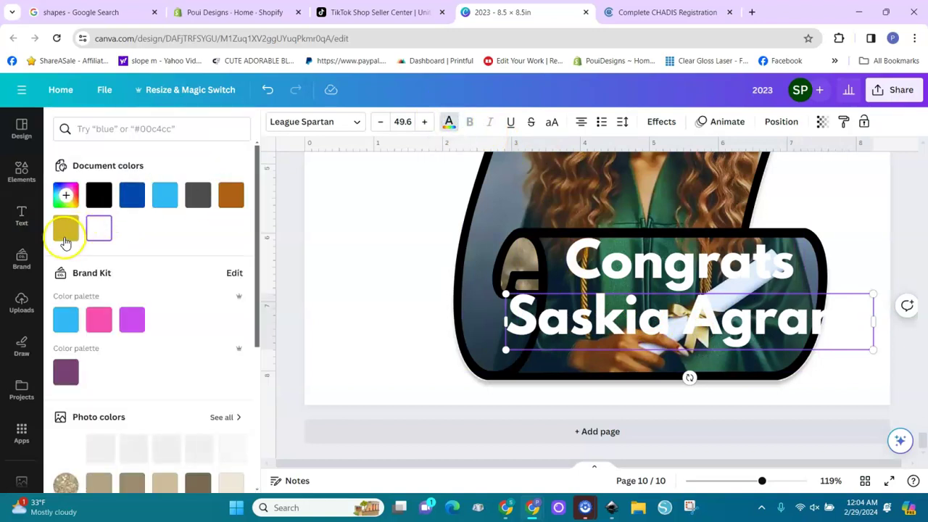
left_click(66, 229)
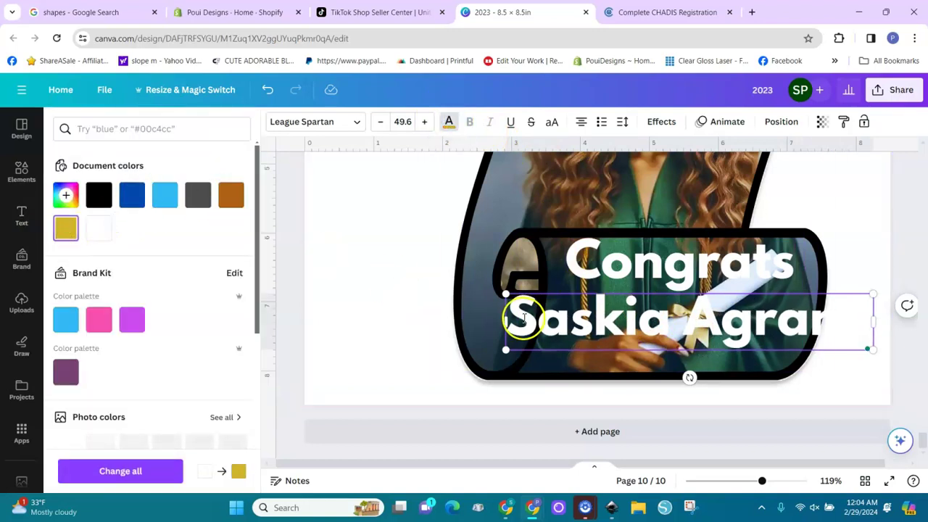
double_click(523, 318)
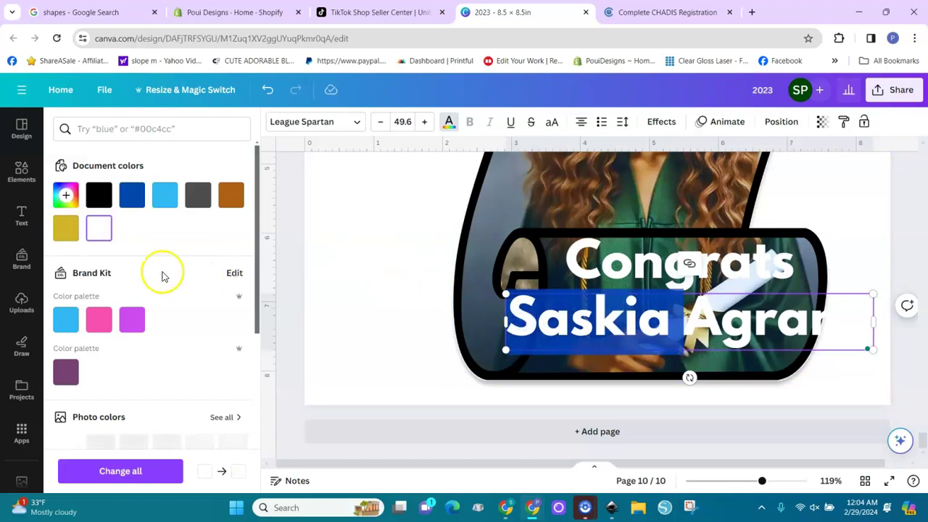
left_click(66, 229)
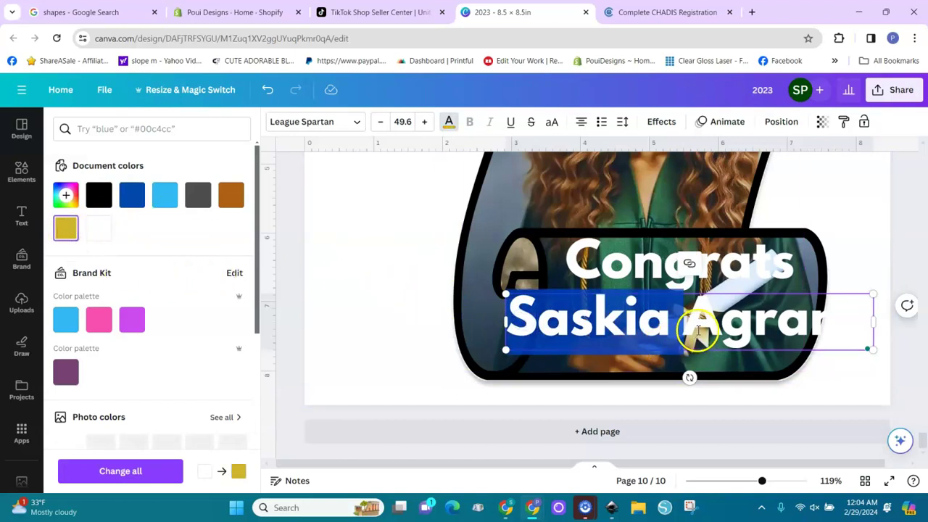
double_click(699, 330)
left_click(66, 229)
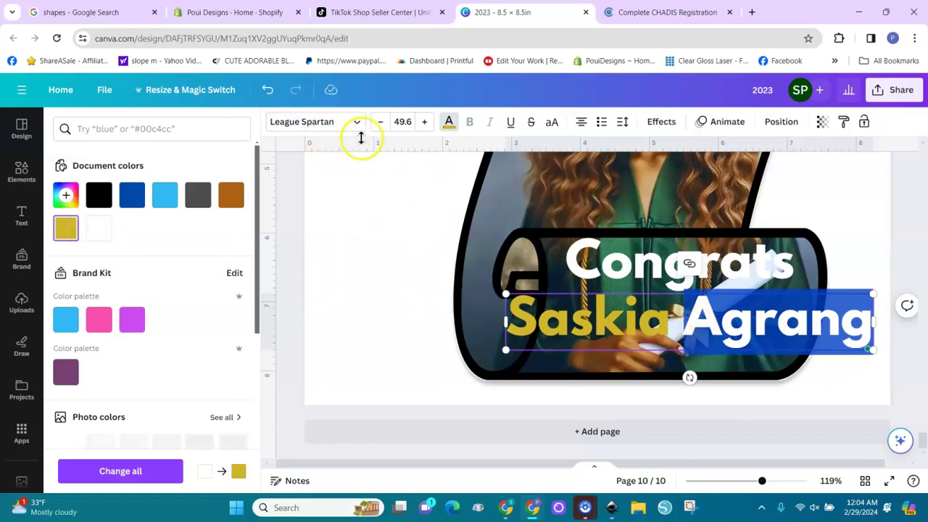
Set the name in Great Vibes with an Outline effect and move it under Congrats.
left_click(359, 123)
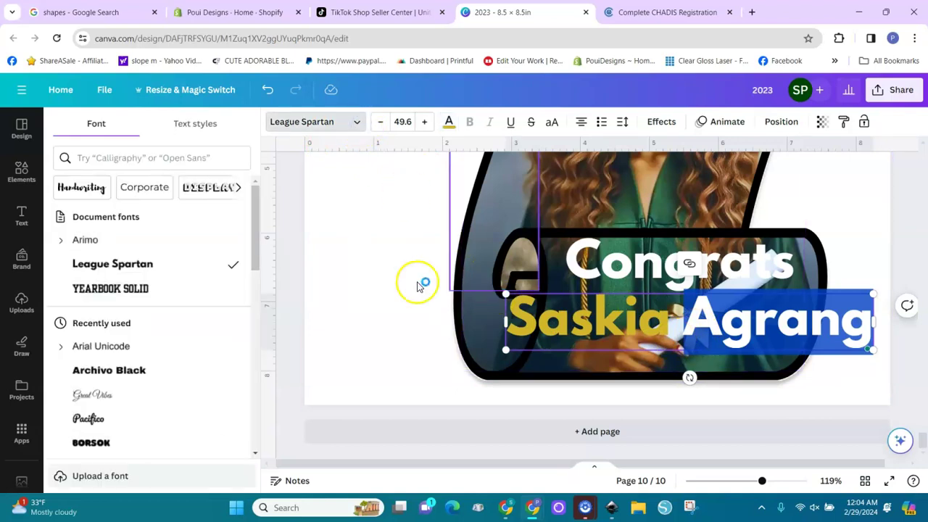
left_click(109, 401)
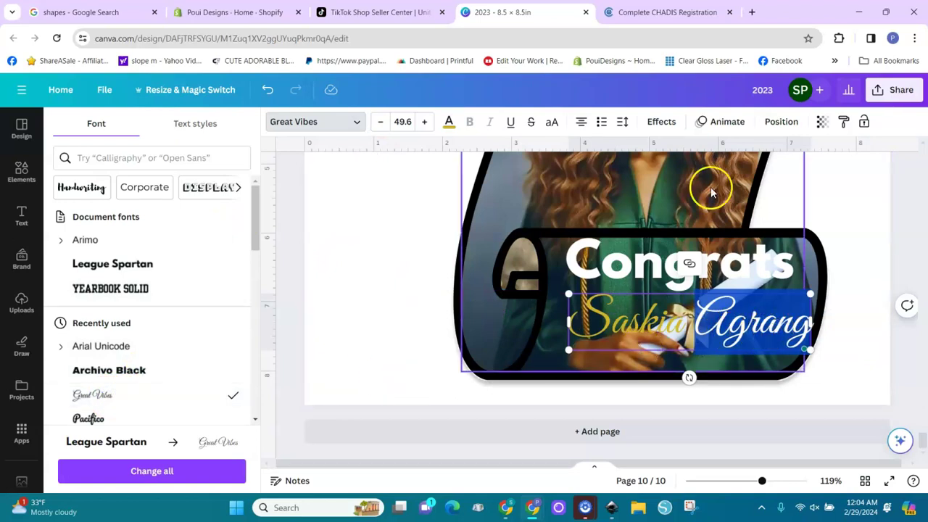
left_click(661, 122)
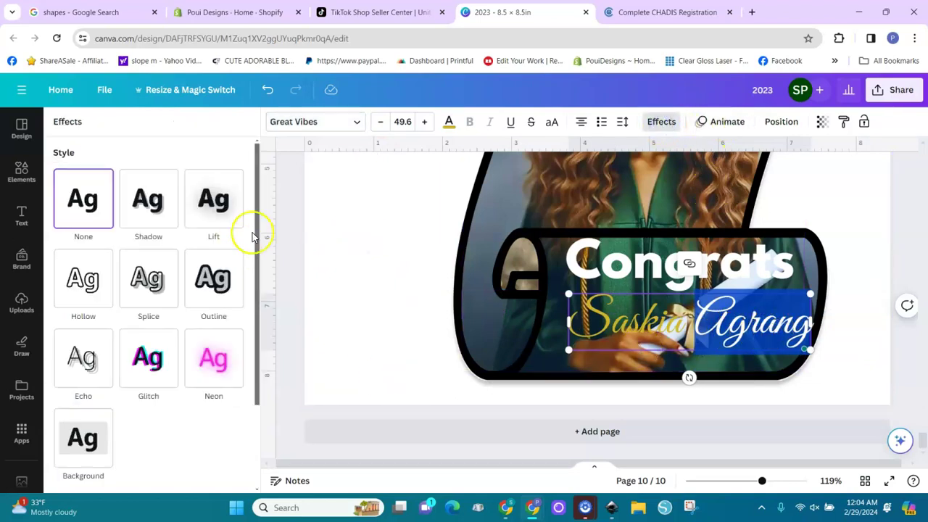
left_click(217, 281)
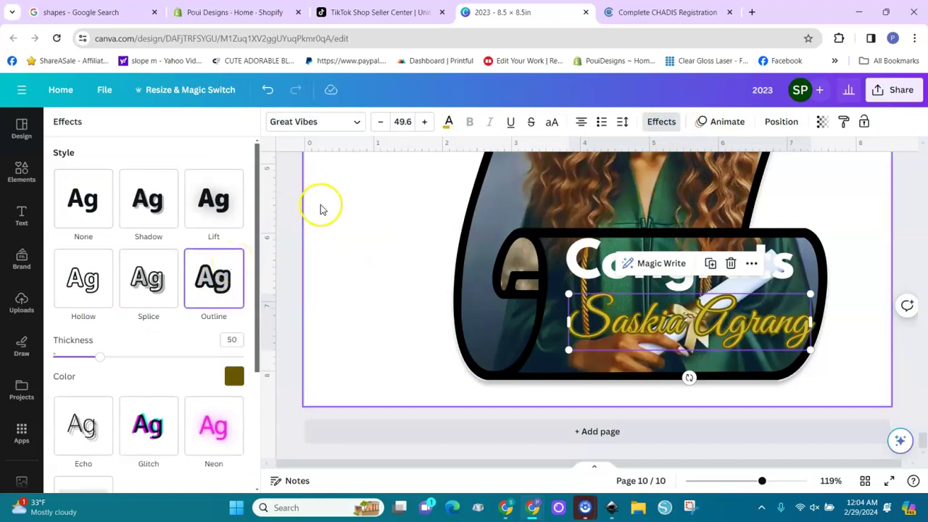
left_click_drag(635, 324, 615, 311)
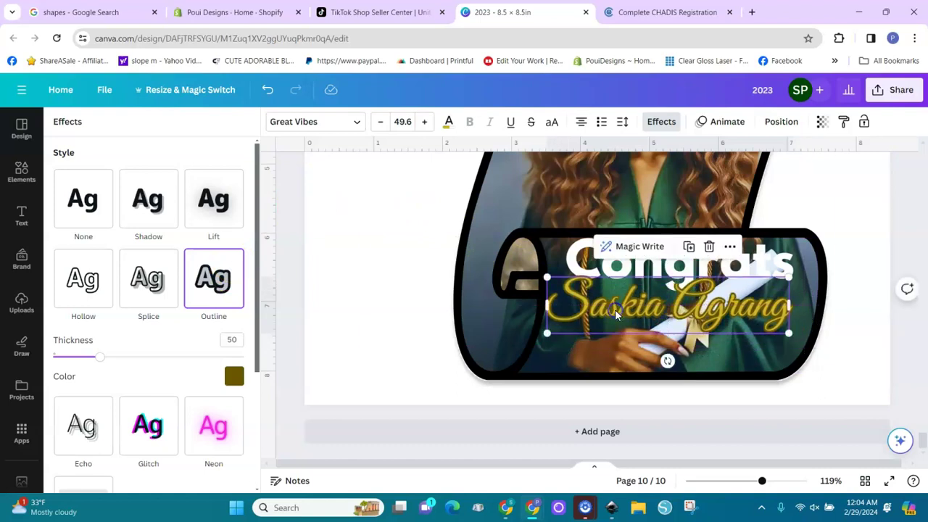
left_click(723, 266)
Change the Congrats heading's font to Yearbook Solid.
left_click(666, 262)
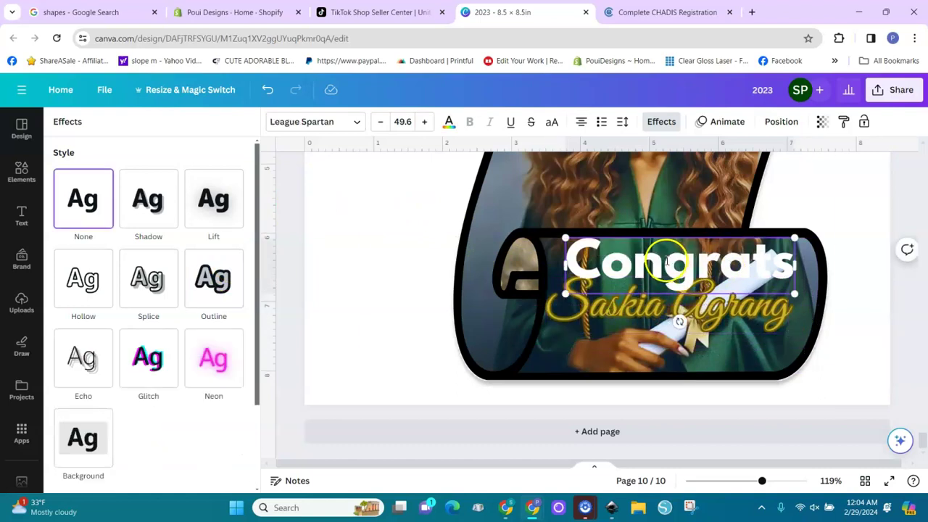
double_click(667, 263)
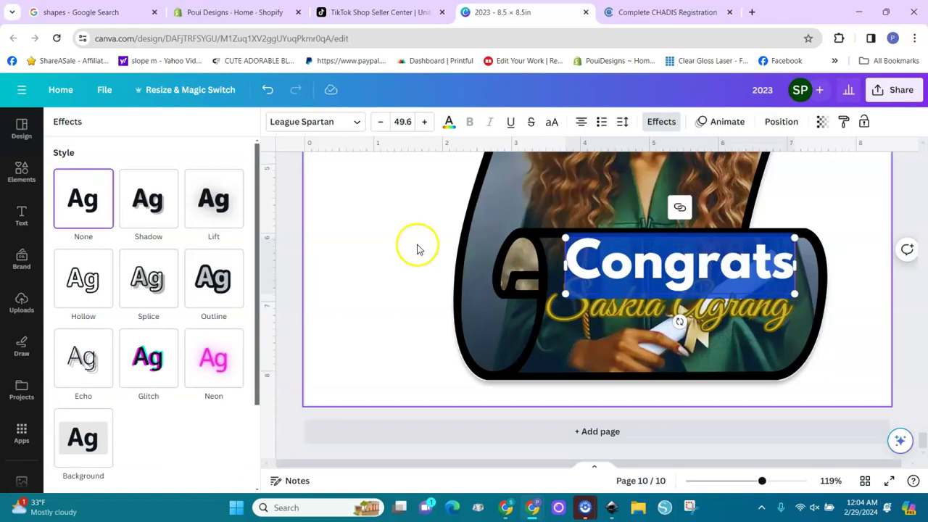
left_click(348, 123)
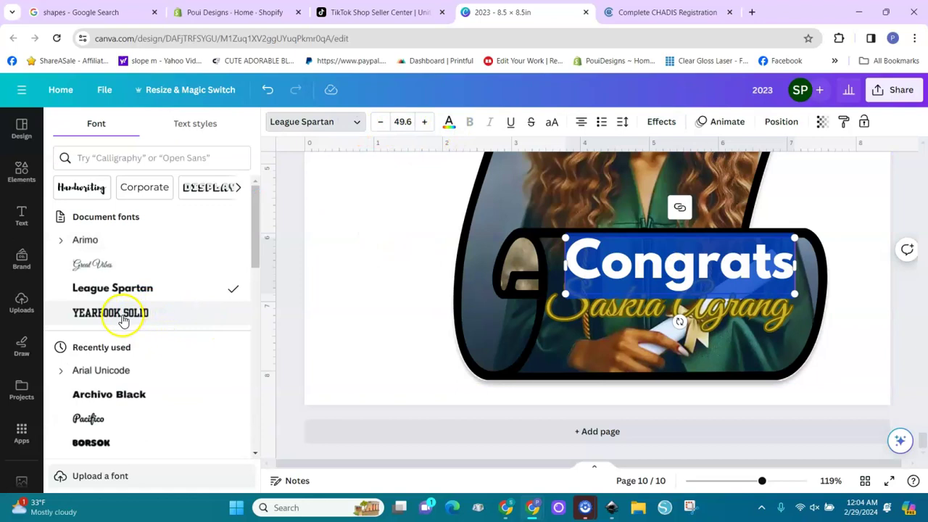
left_click(123, 314)
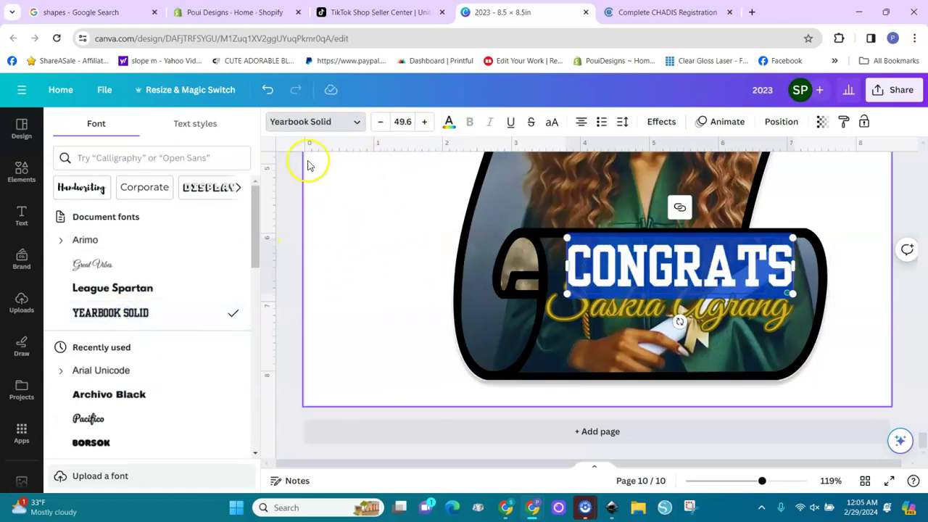
left_click(449, 122)
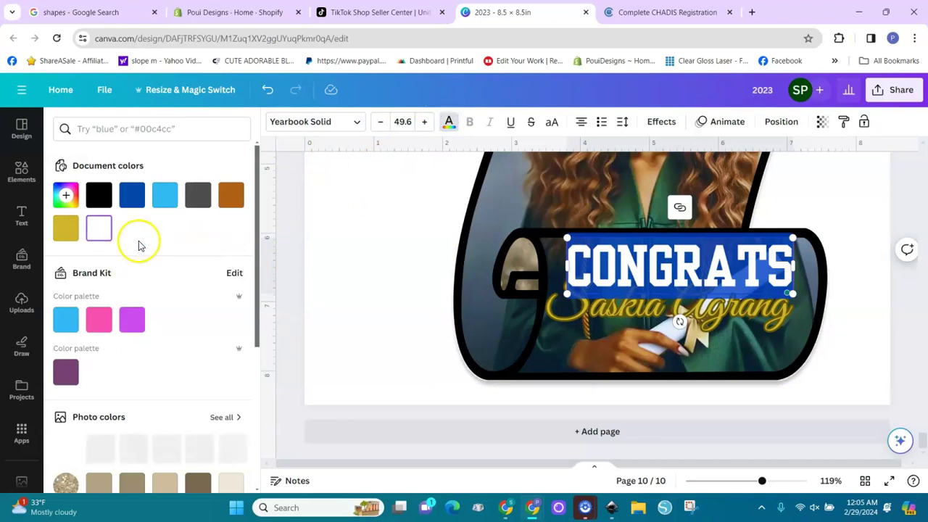
Make the CONGRATS heading text green.
left_click_drag(256, 307, 256, 457)
left_click(66, 431)
left_click(378, 324)
Add an Outline effect to CONGRATS in dark blue #004aad.
left_click(638, 264)
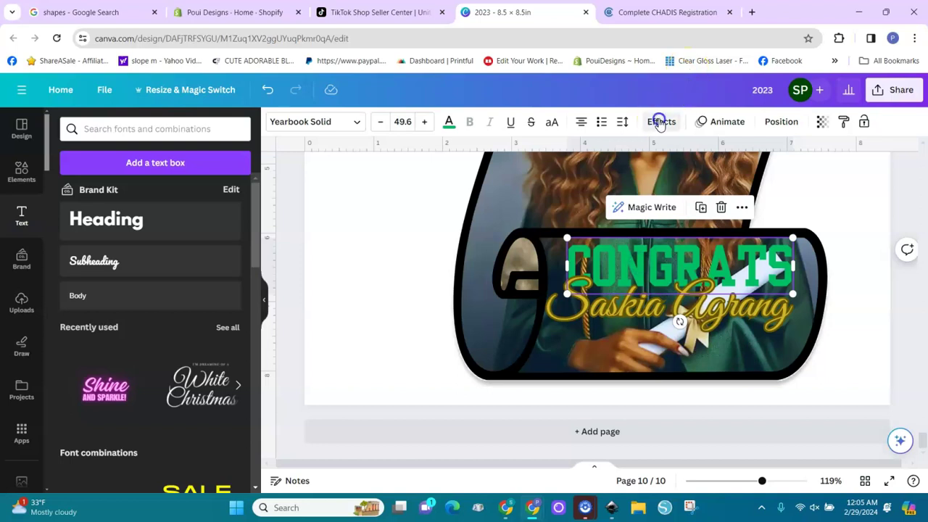
left_click(660, 121)
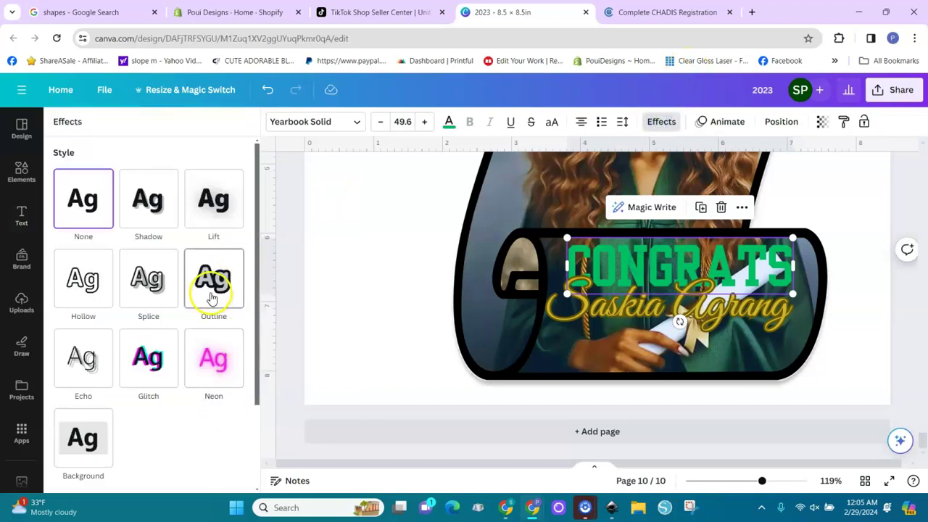
left_click(212, 289)
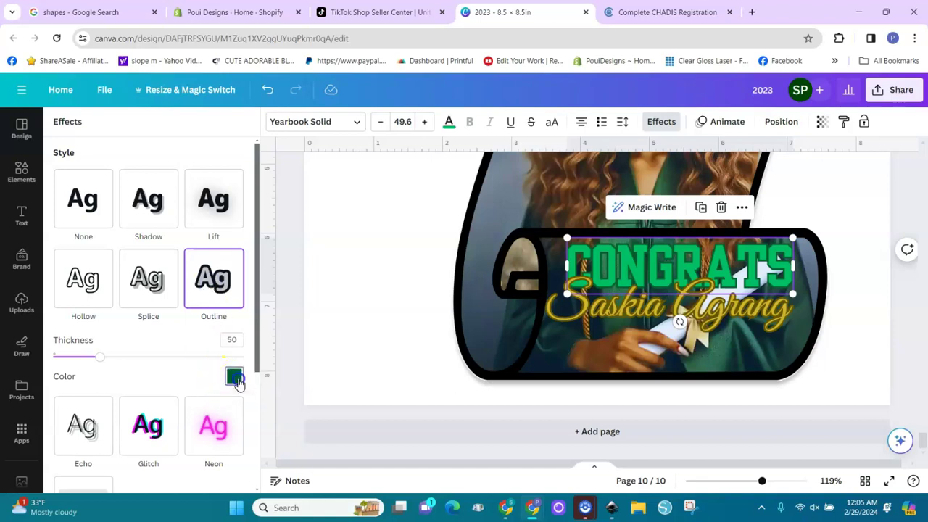
left_click(234, 376)
left_click(97, 276)
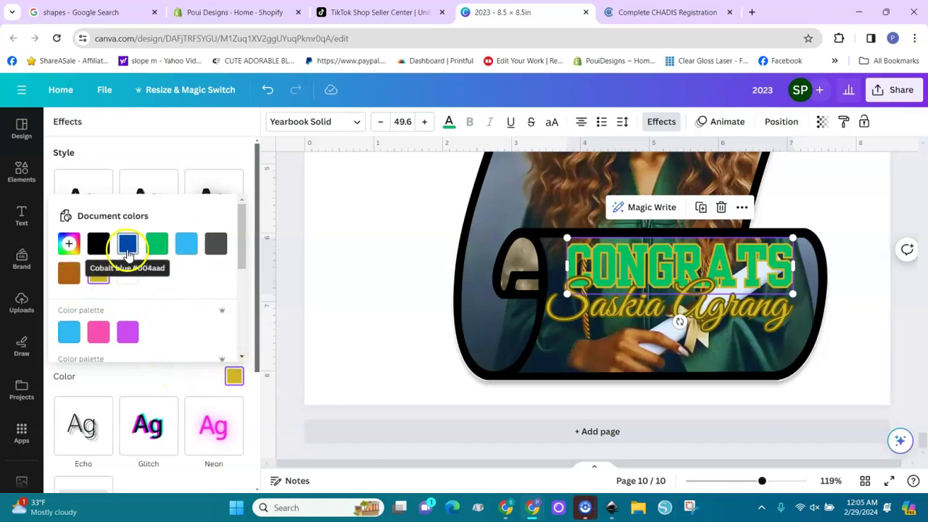
left_click(128, 253)
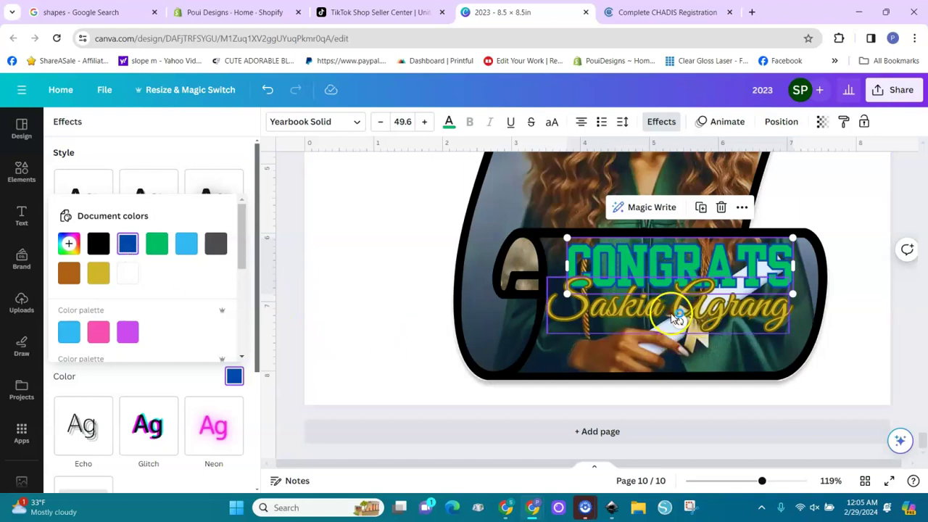
left_click(864, 330)
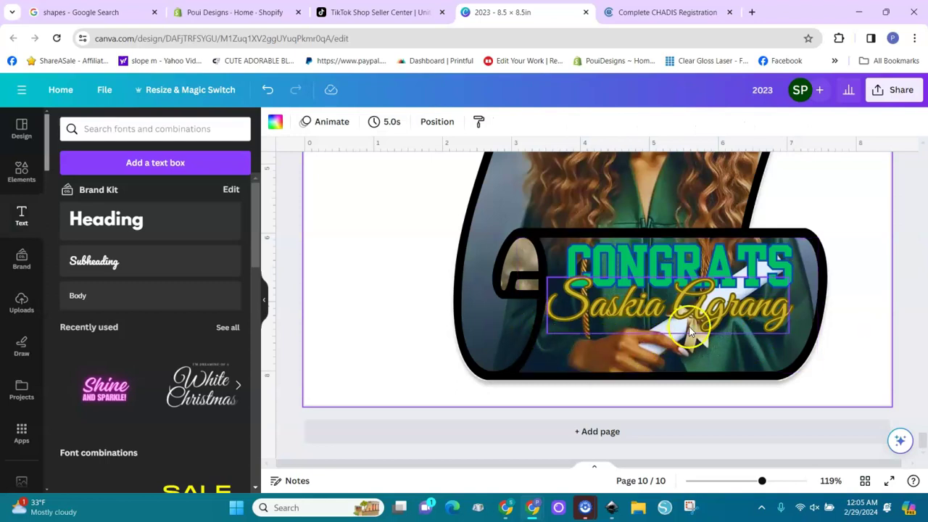
left_click(631, 269)
Duplicate CONGRATS below the name, retype it as 'ORU', and make it dark blue.
left_click_drag(655, 271, 642, 331)
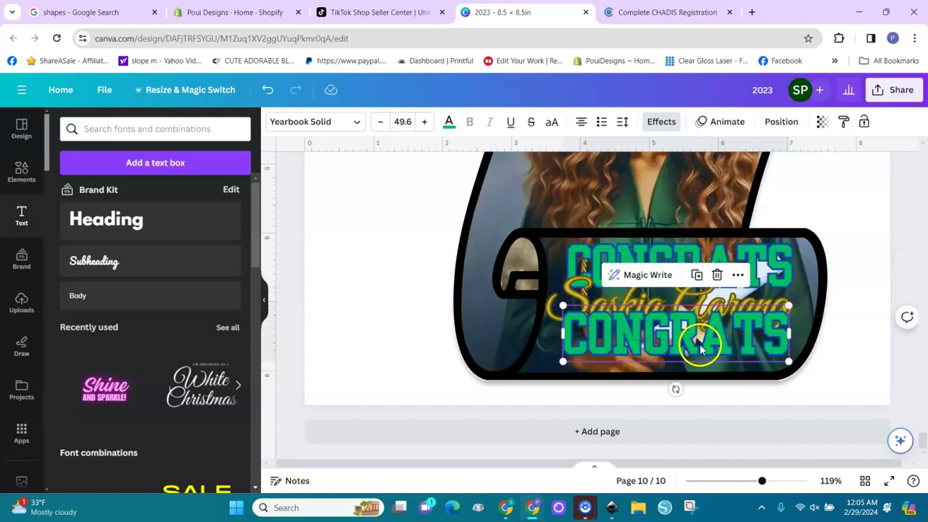
left_click_drag(700, 350, 701, 342)
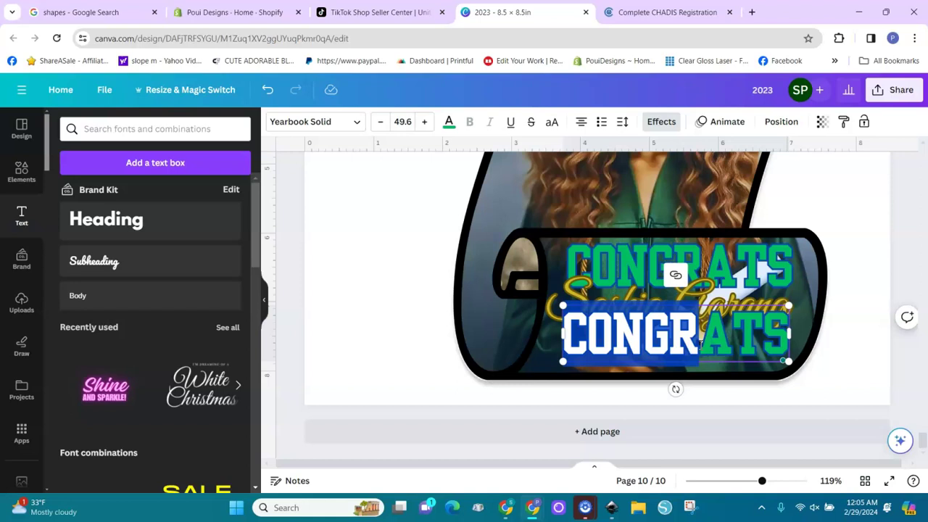
double_click(701, 343)
type("O")
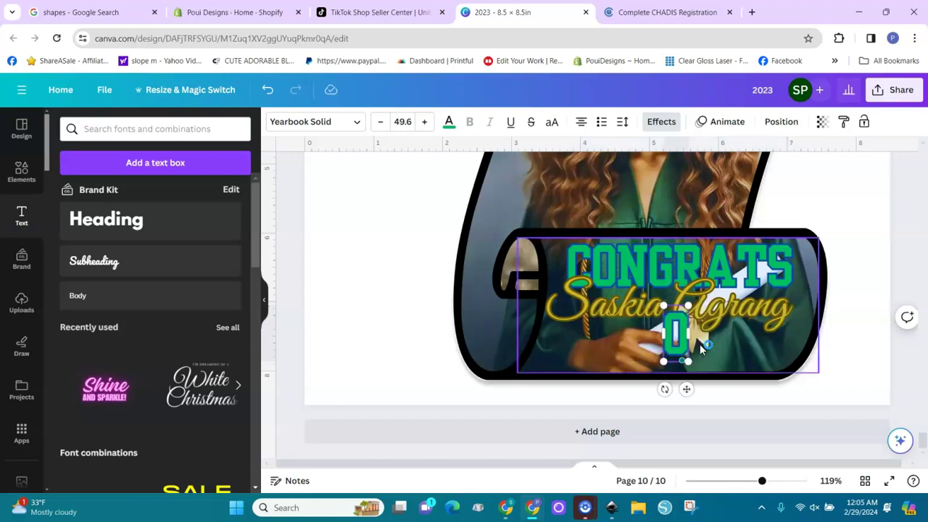
type("RU")
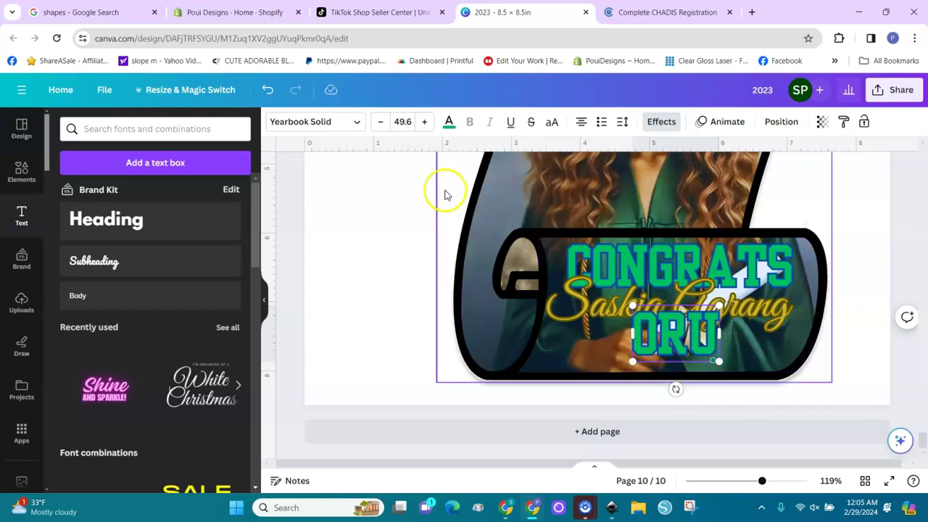
left_click(449, 121)
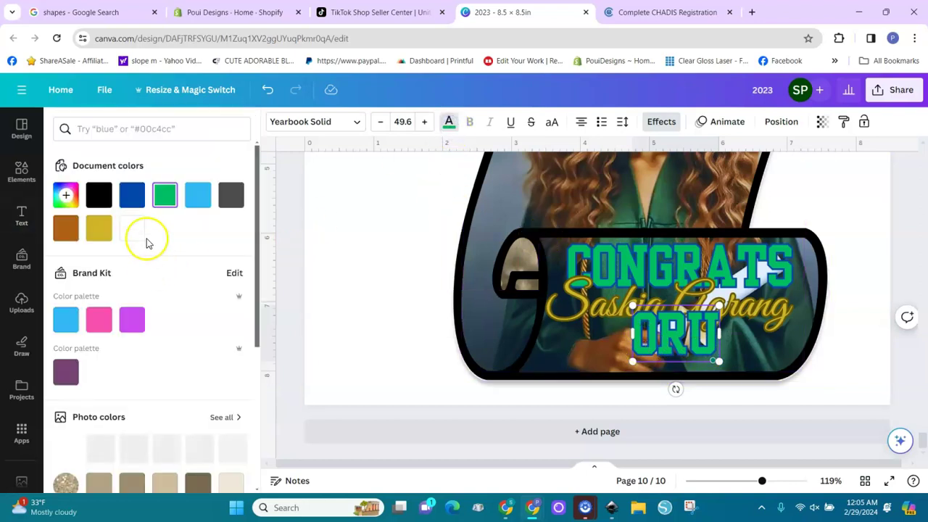
left_click(131, 195)
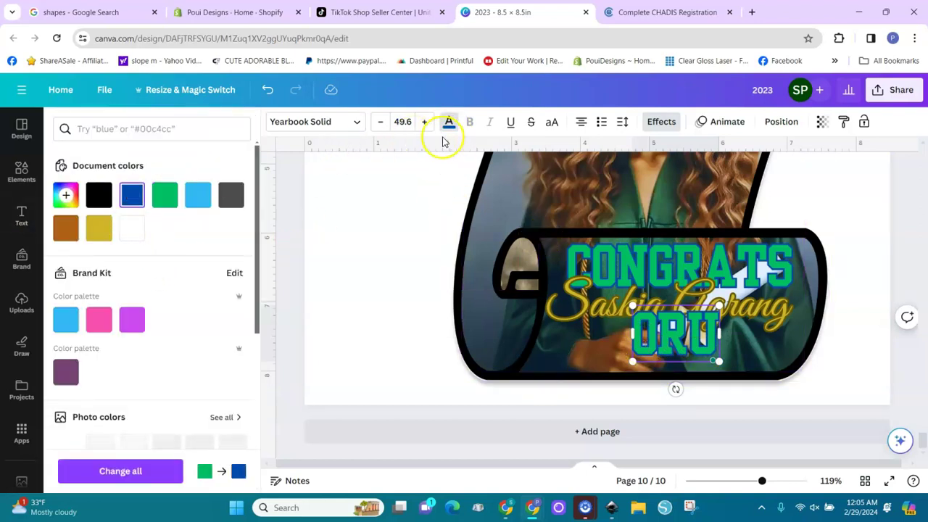
double_click(669, 322)
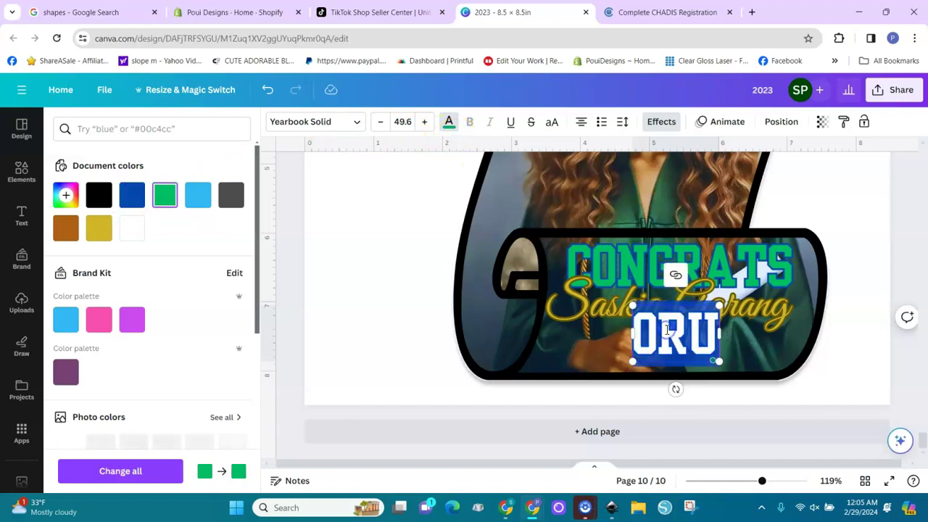
left_click(130, 203)
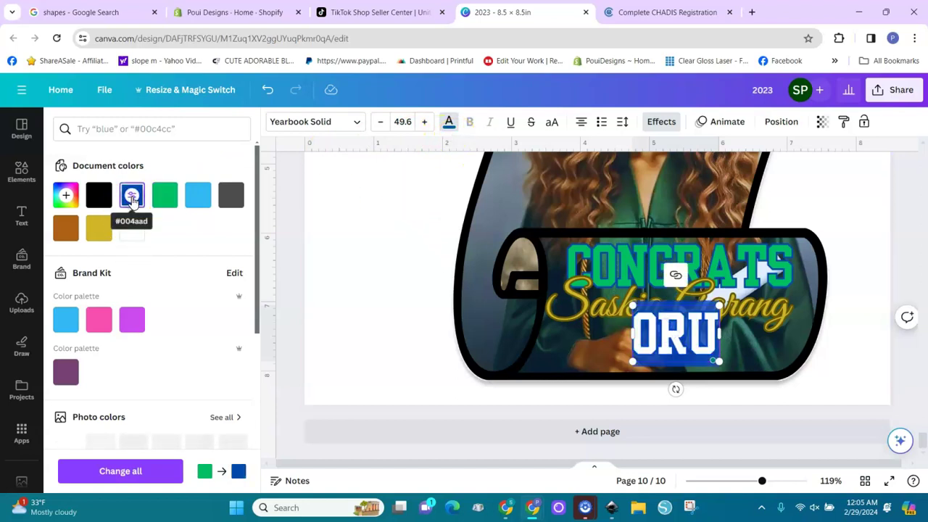
Recolour ORU's outline and move it left beneath the script name.
left_click(662, 123)
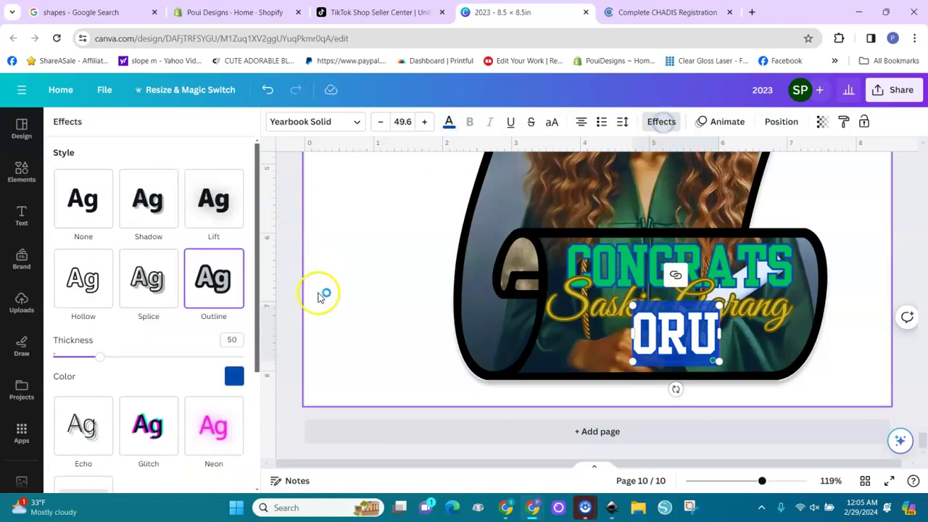
left_click(233, 377)
left_click(156, 243)
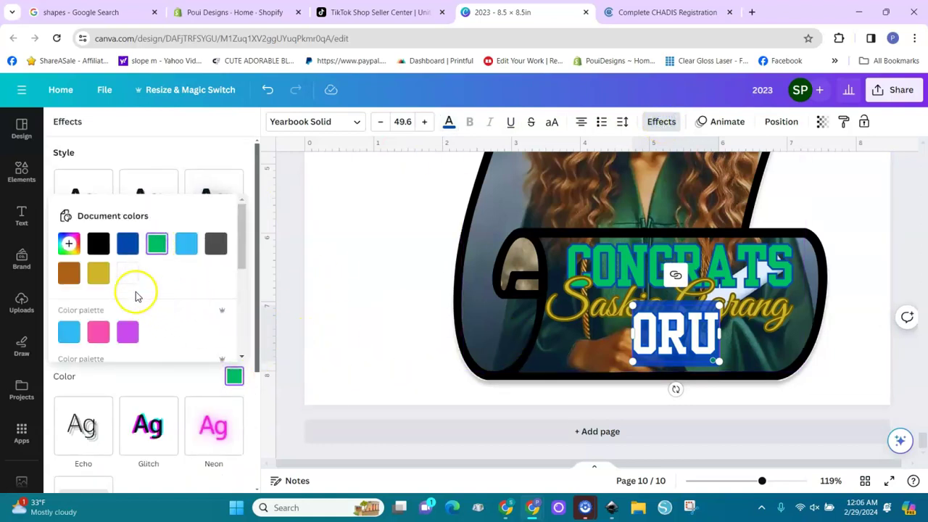
left_click(99, 273)
left_click(692, 343)
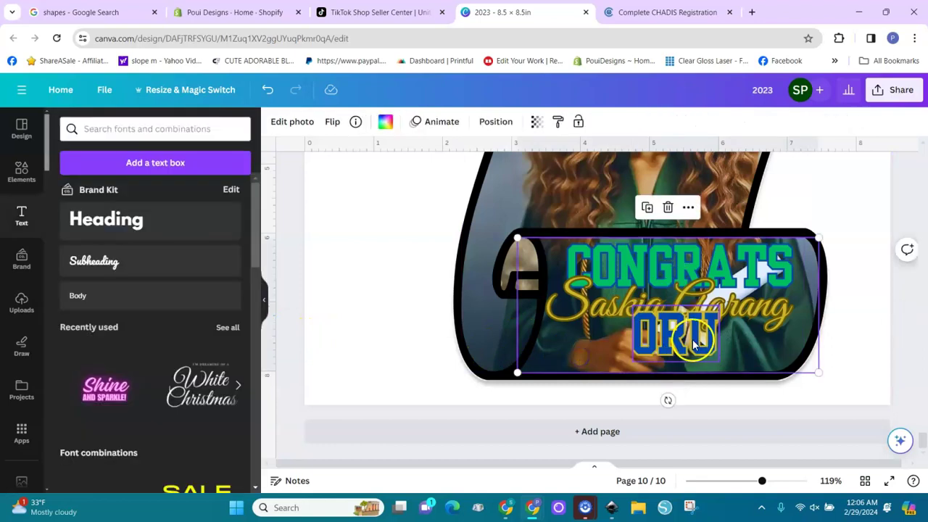
left_click_drag(692, 342, 607, 352)
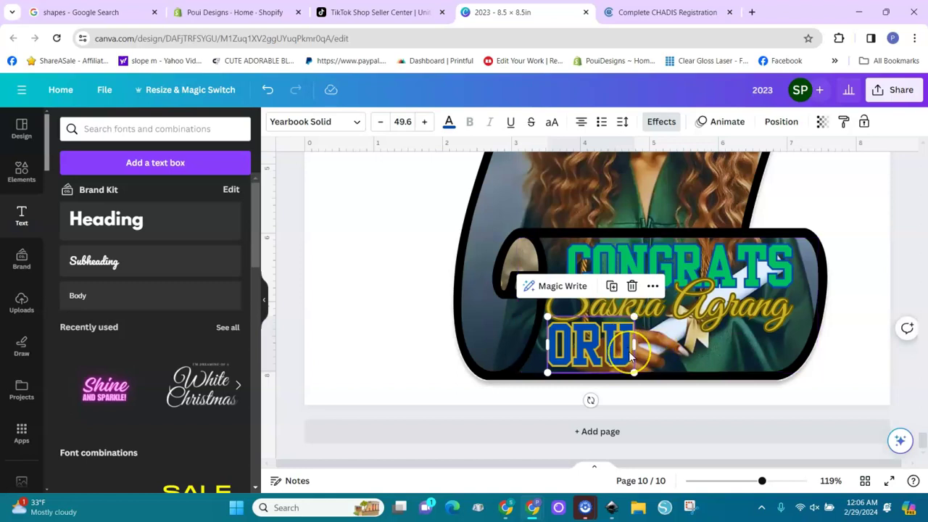
Duplicate ORU, change the copy to '2024', and place it right of ORU.
key("ctrl+d")
left_click_drag(640, 357, 704, 359)
key("Return")
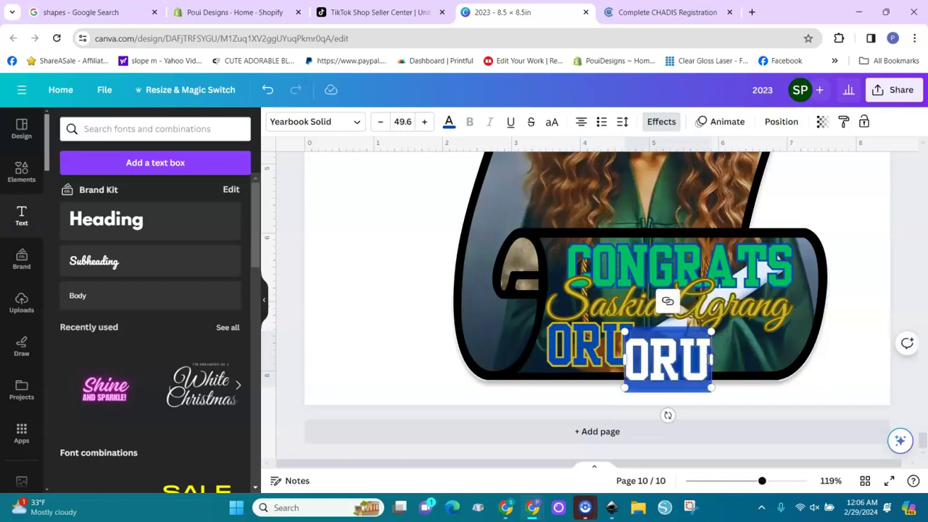
type("2024")
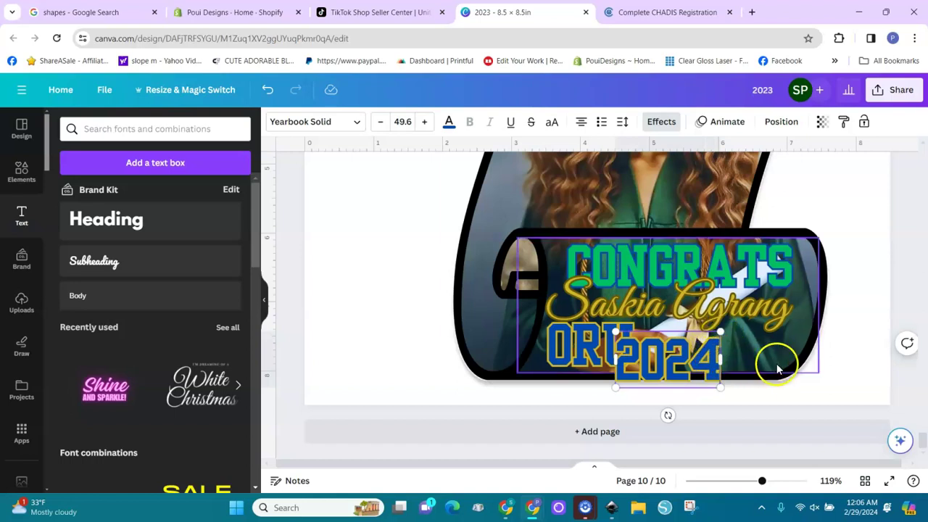
left_click(805, 385)
left_click_drag(704, 376, 769, 353)
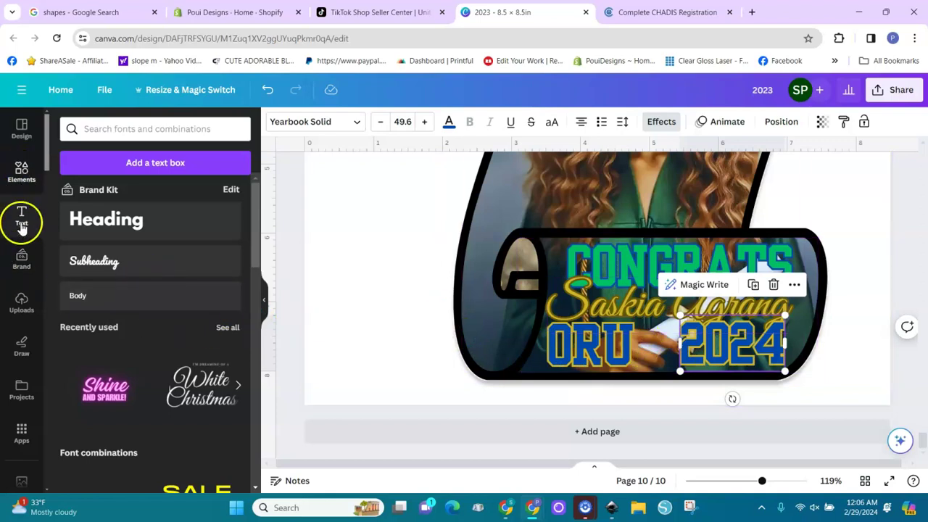
Search uploads for 'oru' and drop the school seal onto the page, undoing the frame fill.
left_click(21, 298)
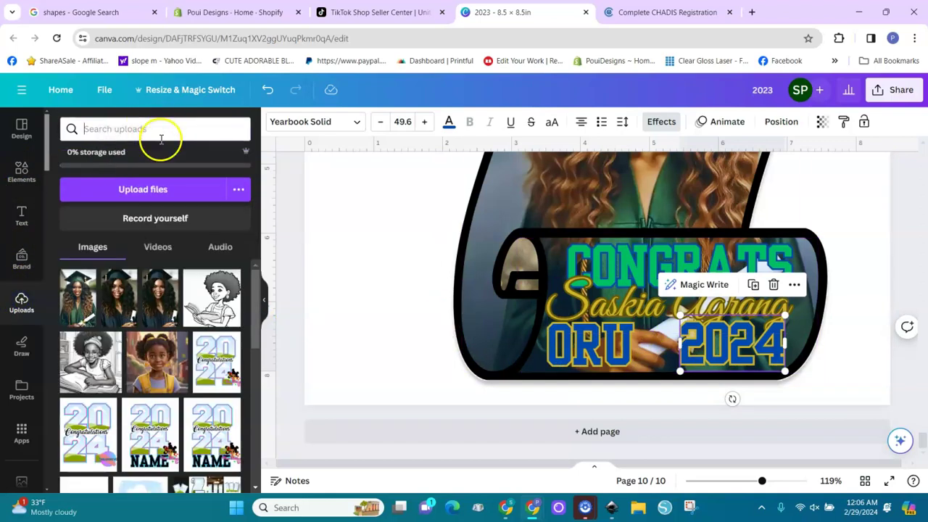
key("Return")
left_click_drag(93, 280, 641, 335)
key("ctrl+z")
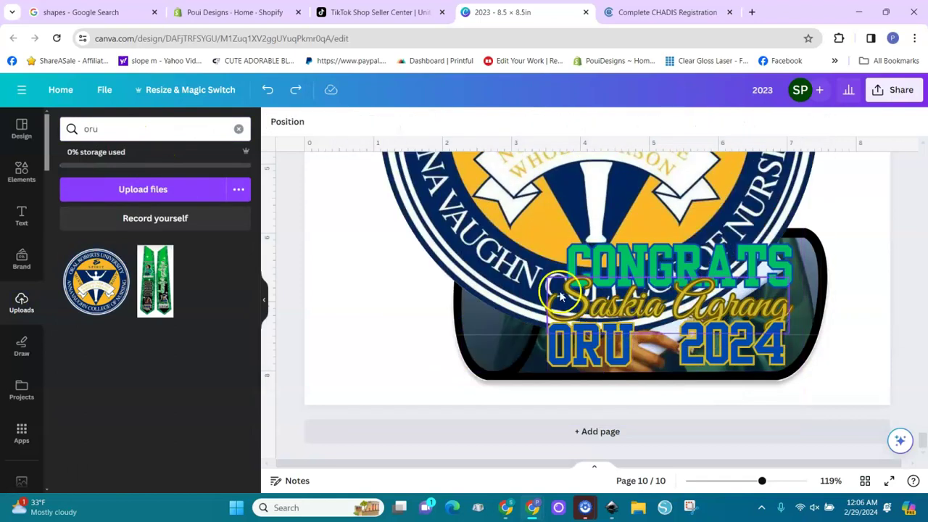
Shrink the seal to about 3 by 3 and move it to the bottom of the scroll.
left_click_drag(531, 276, 347, 283)
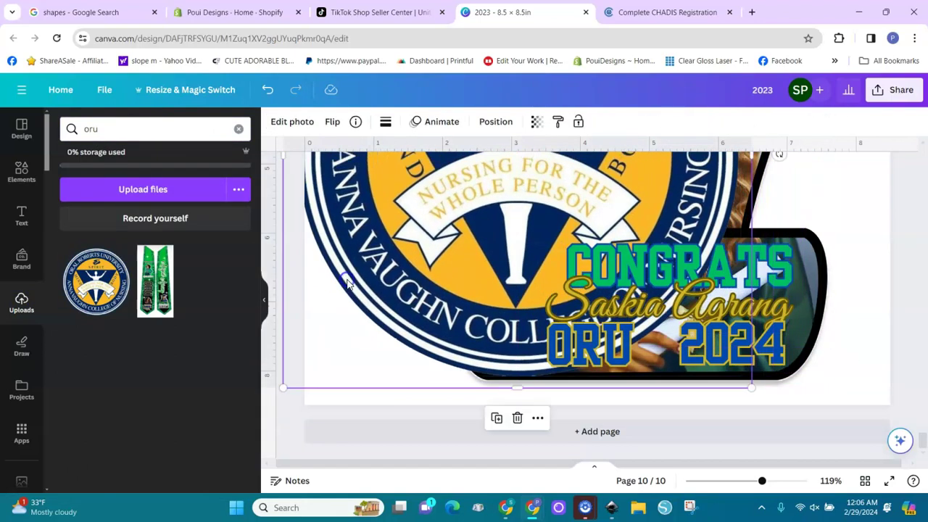
left_click_drag(283, 386, 559, 141)
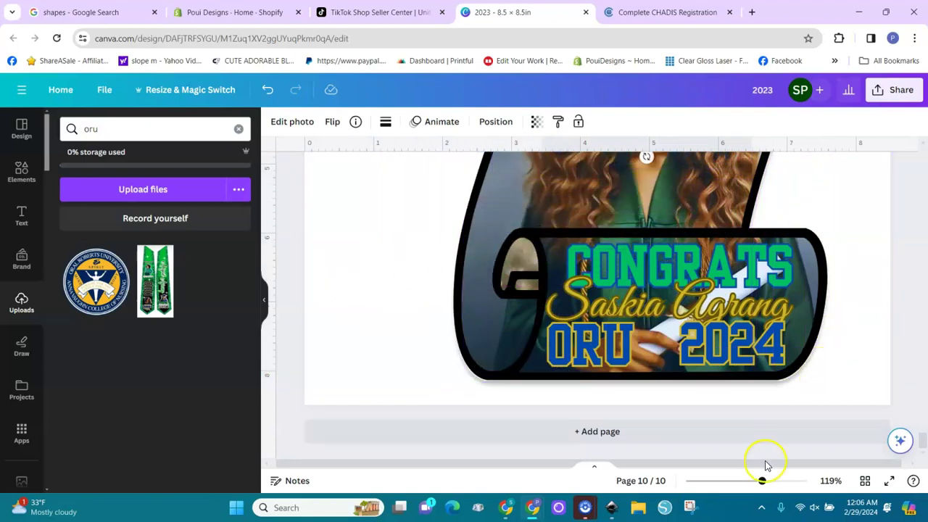
left_click_drag(763, 482, 722, 485)
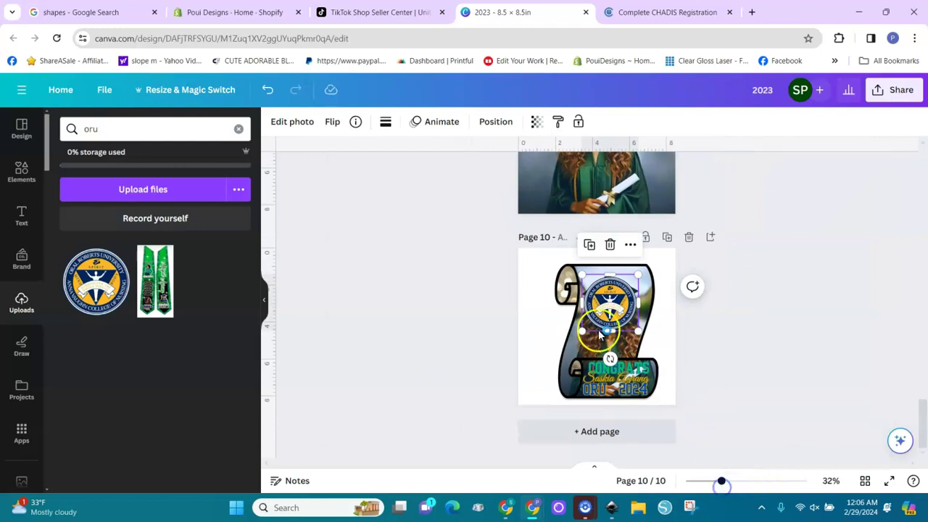
left_click_drag(599, 335, 662, 389)
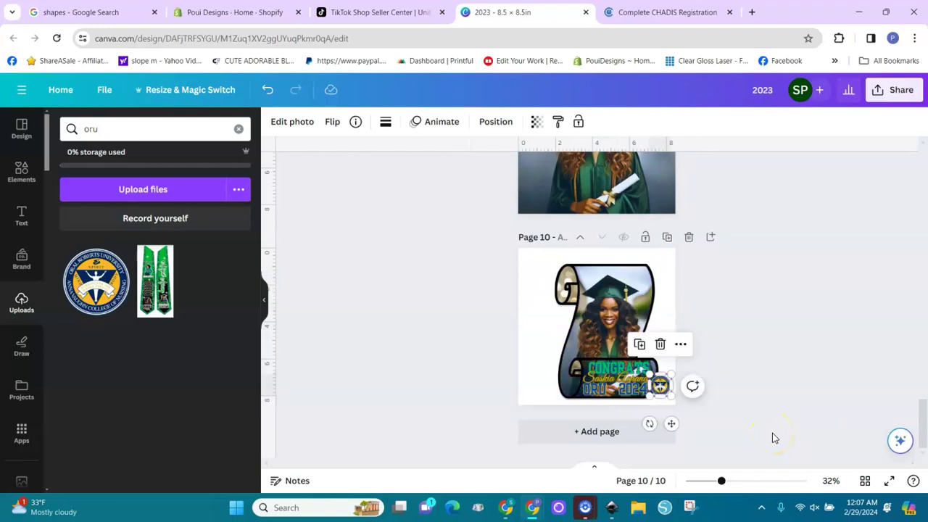
At 66% zoom, shrink the seal further and fit it between ORU and 2024 on the lower roll.
left_click_drag(721, 481, 745, 483)
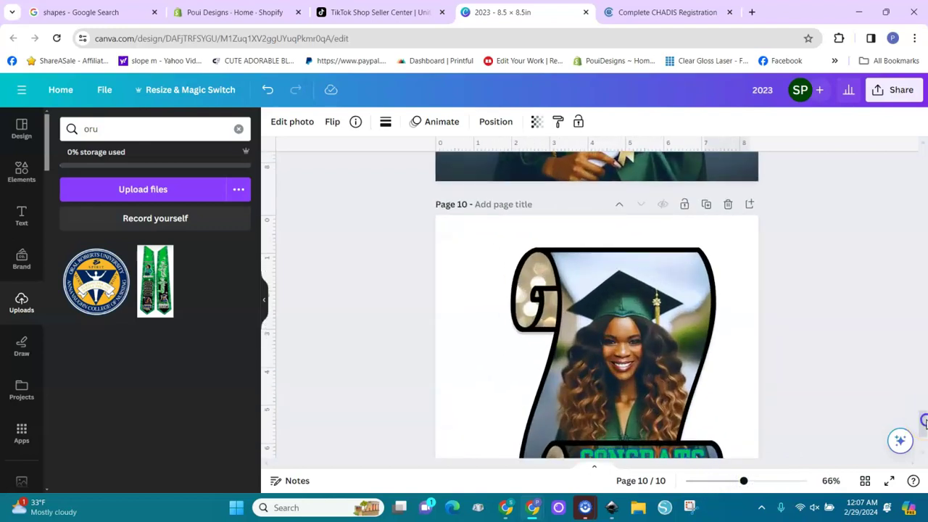
left_click_drag(925, 421, 925, 433)
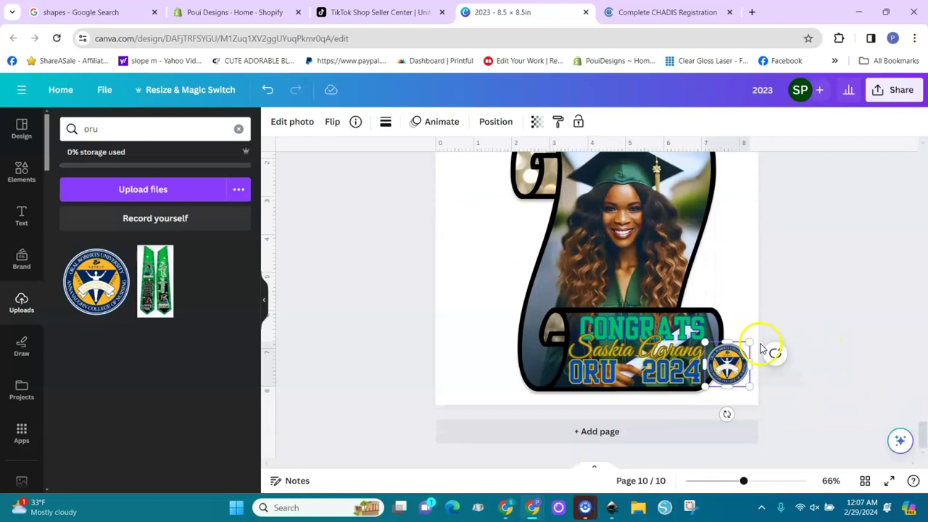
left_click_drag(753, 340, 725, 374)
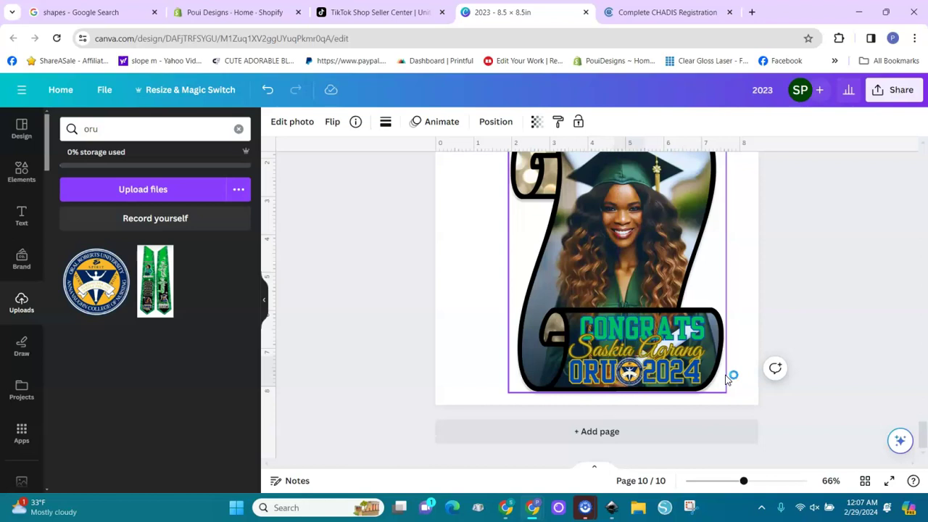
left_click(749, 262)
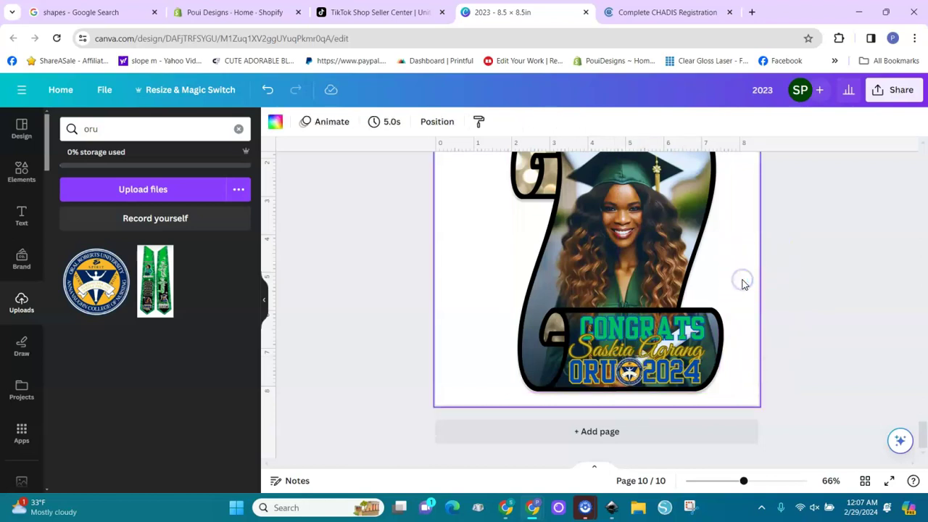
left_click_drag(924, 439, 924, 434)
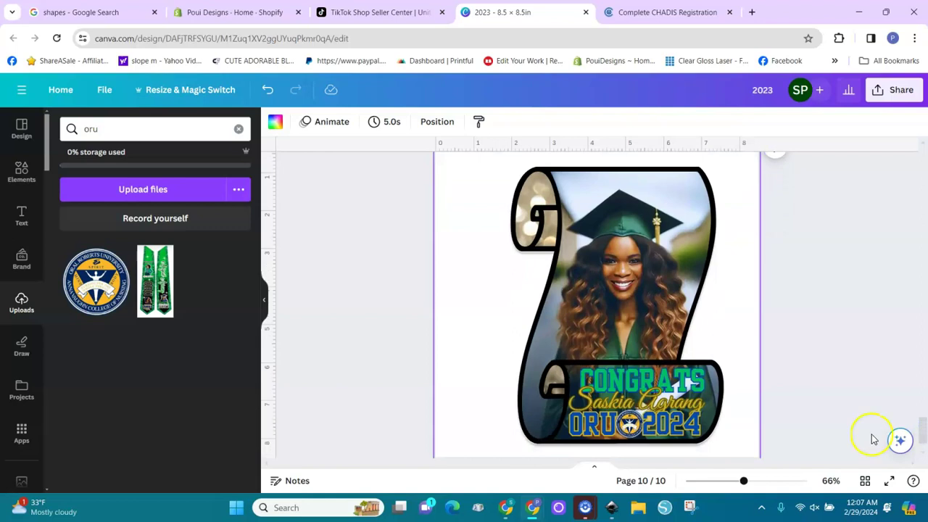
mouse_move(508, 513)
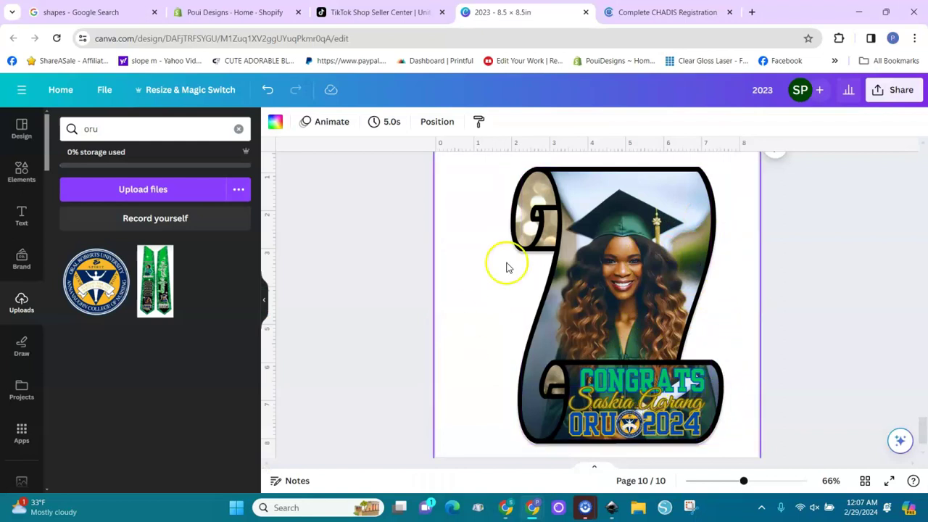
left_click(506, 511)
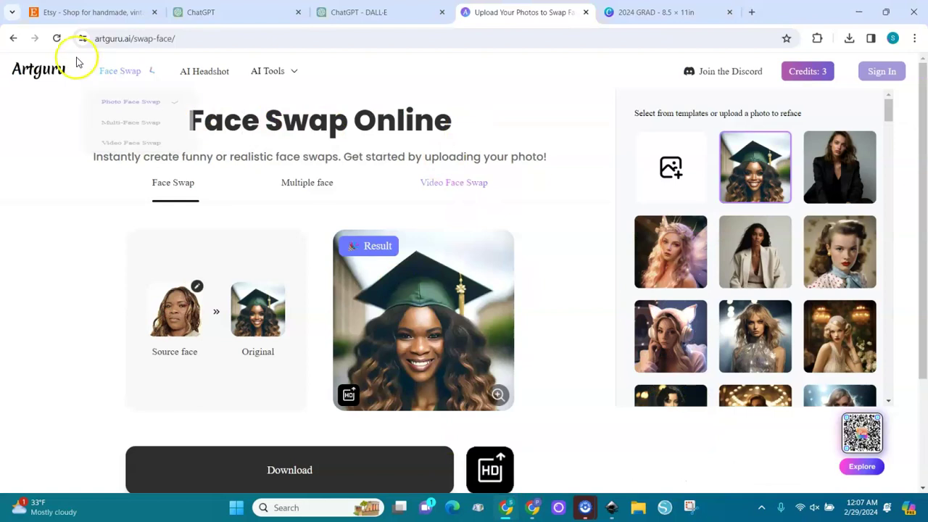
mouse_move(140, 75)
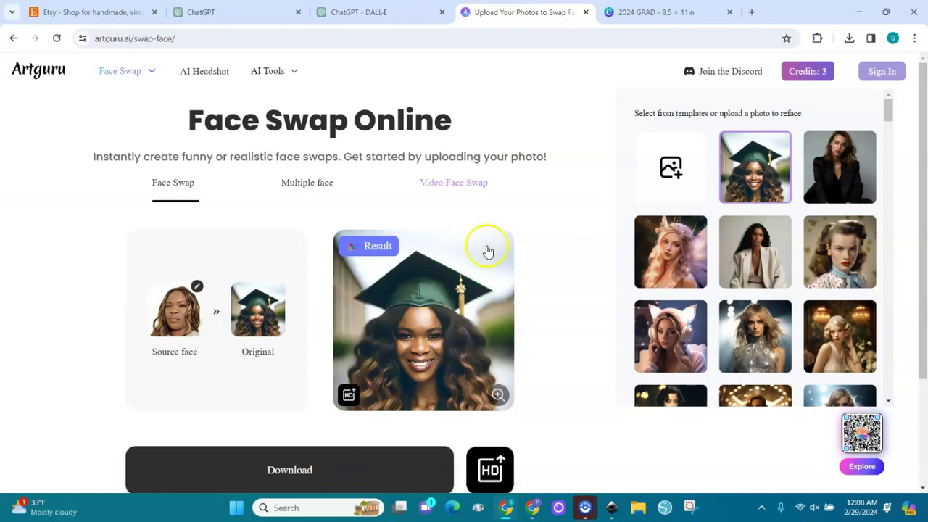
left_click(533, 508)
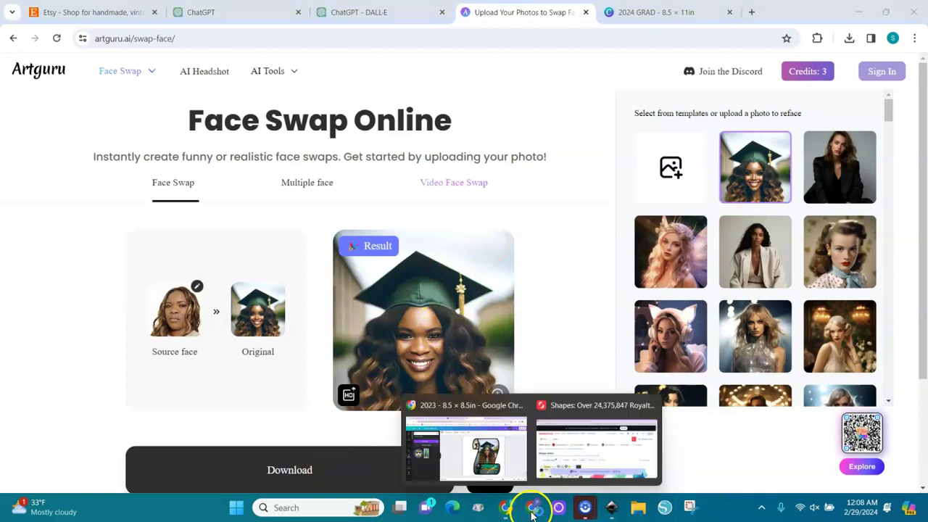
left_click(497, 457)
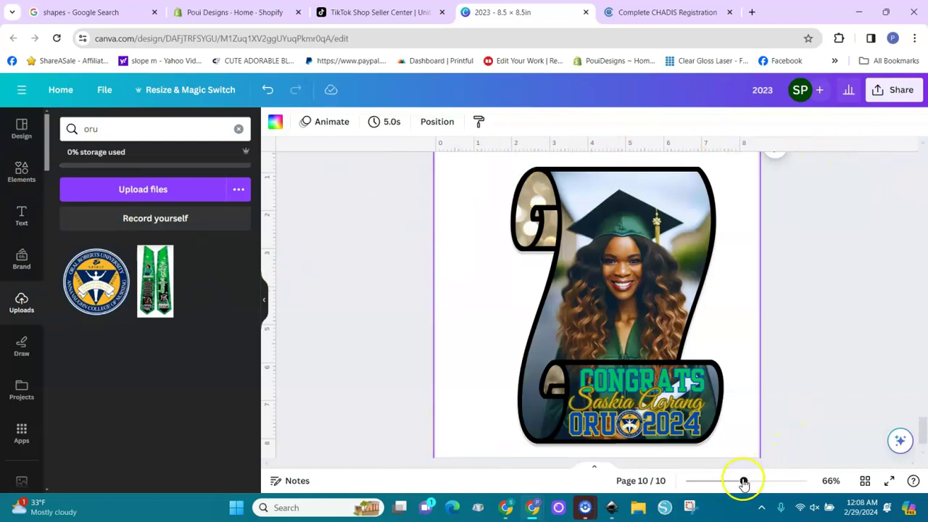
Zoom out to 24% and open Edit photo for the graduation portrait on page 9.
left_click_drag(743, 482, 712, 481)
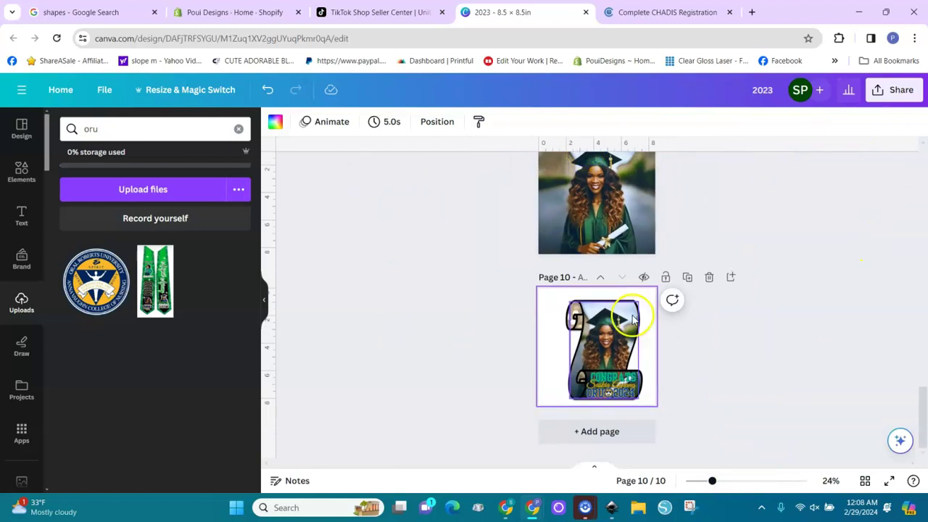
left_click(570, 214)
left_click(294, 129)
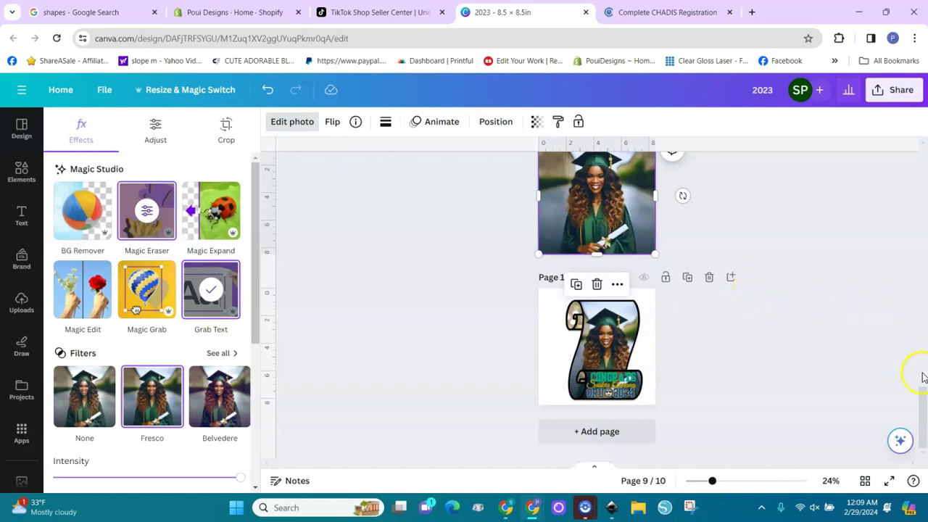
mouse_move(922, 402)
left_mouse_down()
mouse_move(922, 375)
mouse_move(923, 402)
left_mouse_up()
left_click(684, 376)
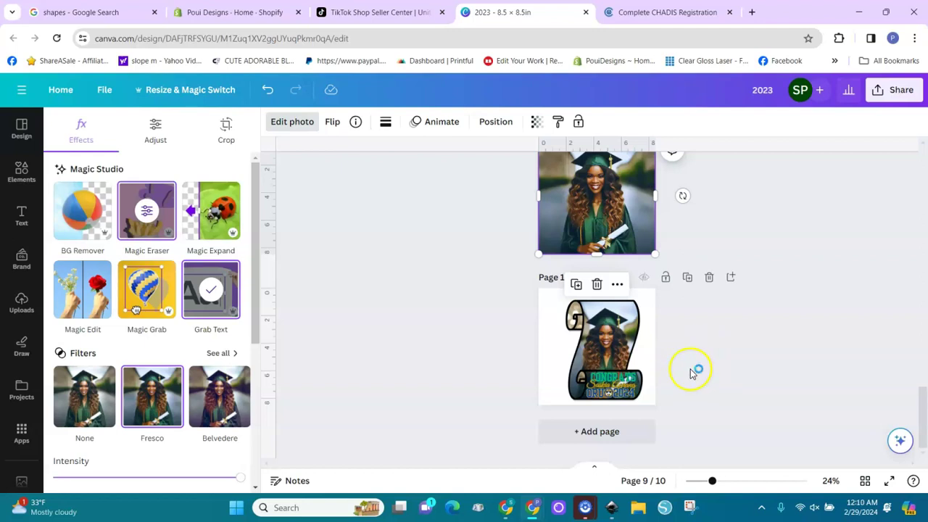